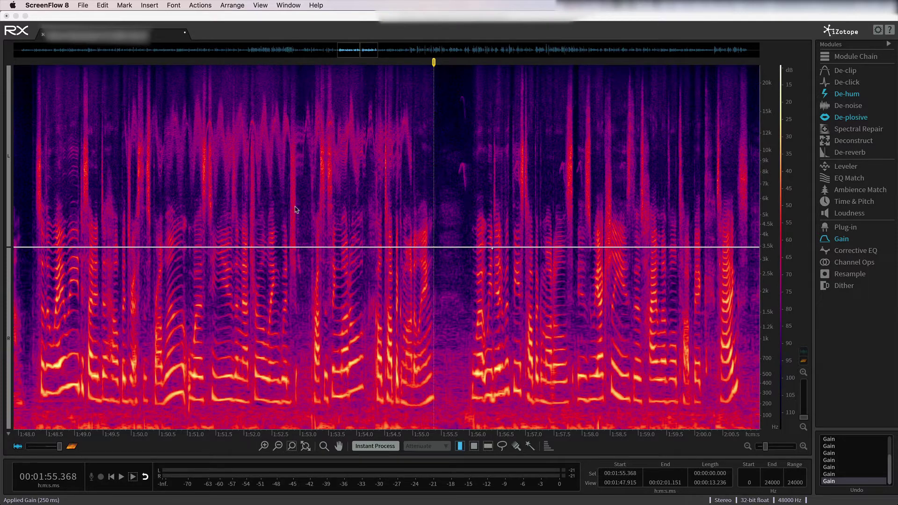
# Place the playback cursor at 1:48.147, the left edge of the visible speech.
pyautogui.click(27, 124)
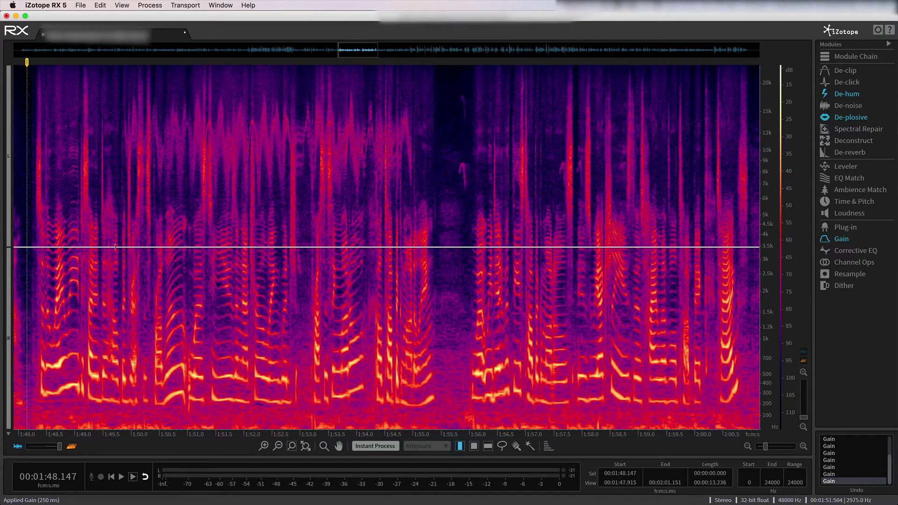
# Play the speech from 1:48.1 and stop at 2:00.6 to hear chirps and rumble.
pyautogui.press('space')
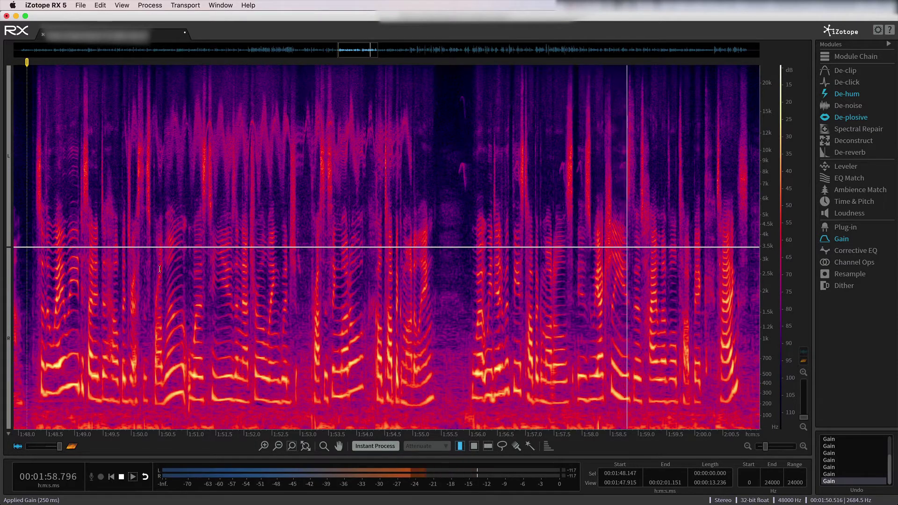
pyautogui.press('space')
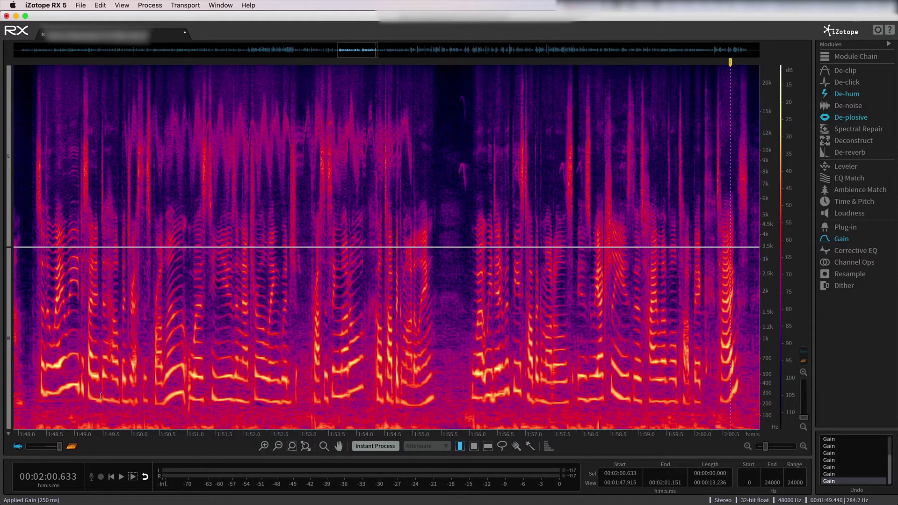
# With the Magic Wand, select the harmonic near 1:54.7, adding harmonics 2–6, then all ten.
pyautogui.click(530, 446)
pyautogui.click(408, 406)
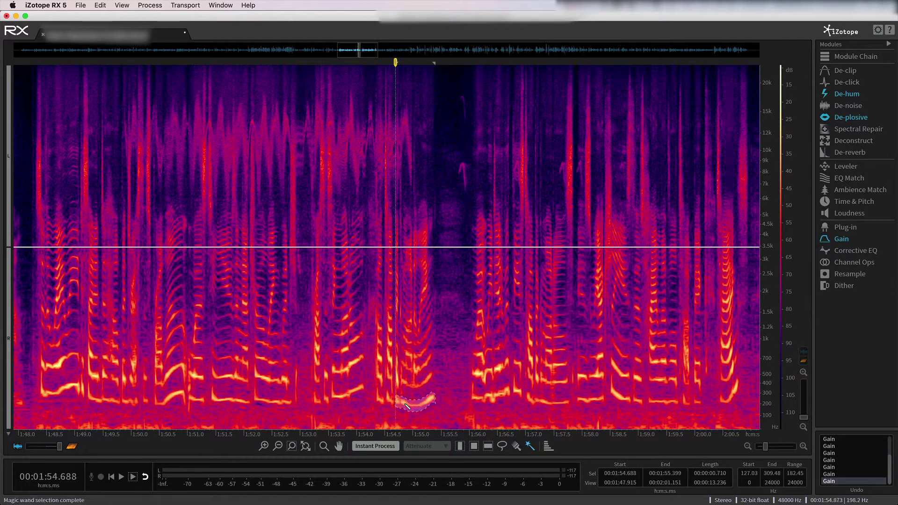
pyautogui.click(548, 446)
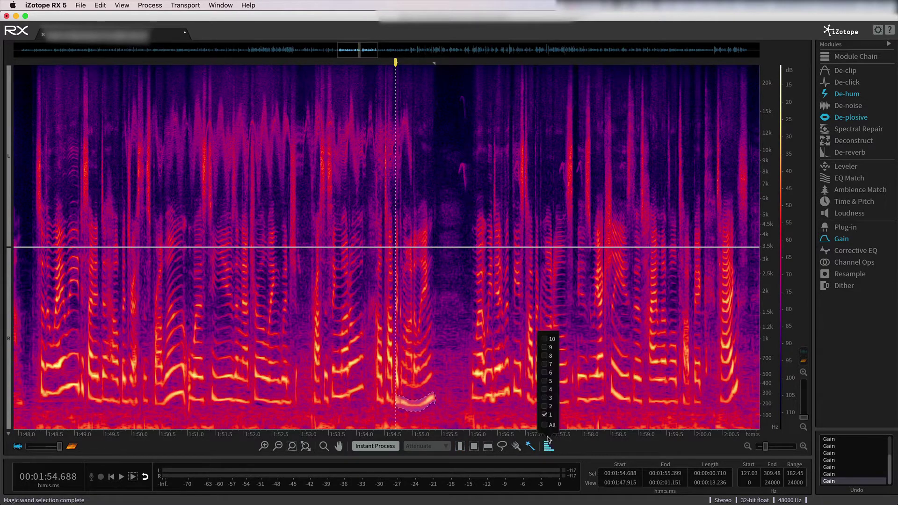
pyautogui.click(545, 373)
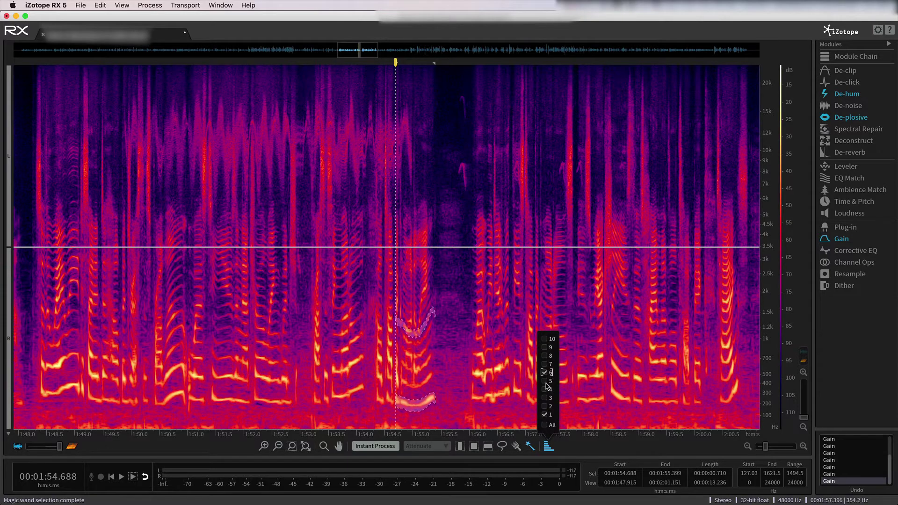
pyautogui.click(545, 381)
pyautogui.click(546, 390)
pyautogui.click(545, 398)
pyautogui.click(545, 406)
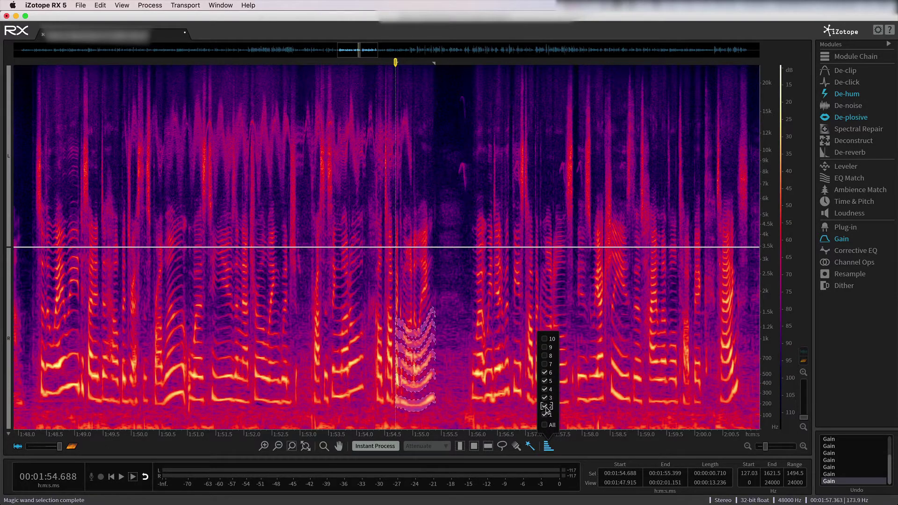
pyautogui.click(548, 425)
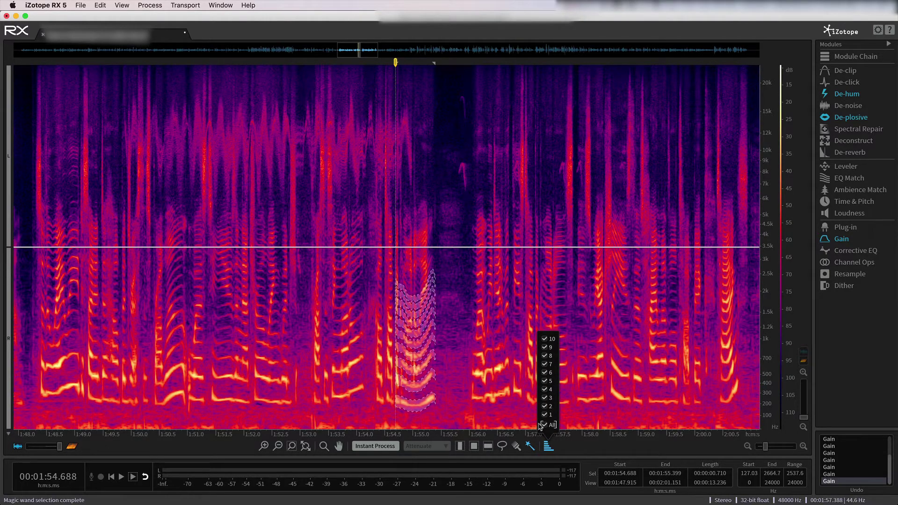
# Select the harmonics near 1:53.5 and 1:52.2, then limit the wand to the lowest harmonic.
pyautogui.click(350, 395)
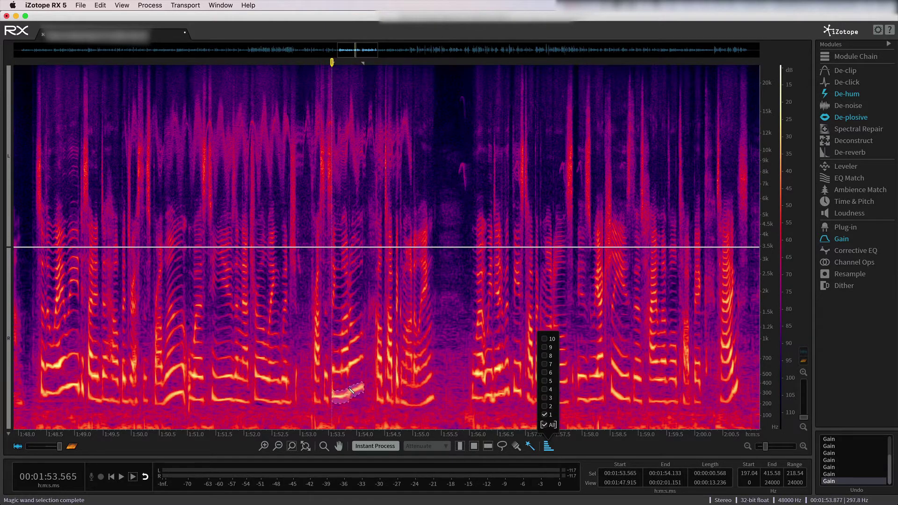
pyautogui.click(552, 425)
pyautogui.click(552, 424)
pyautogui.click(269, 404)
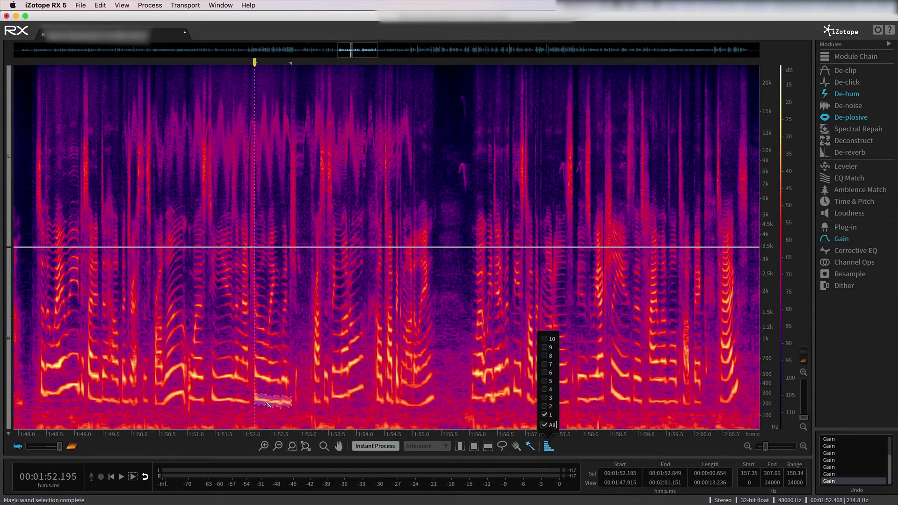
pyautogui.click(544, 425)
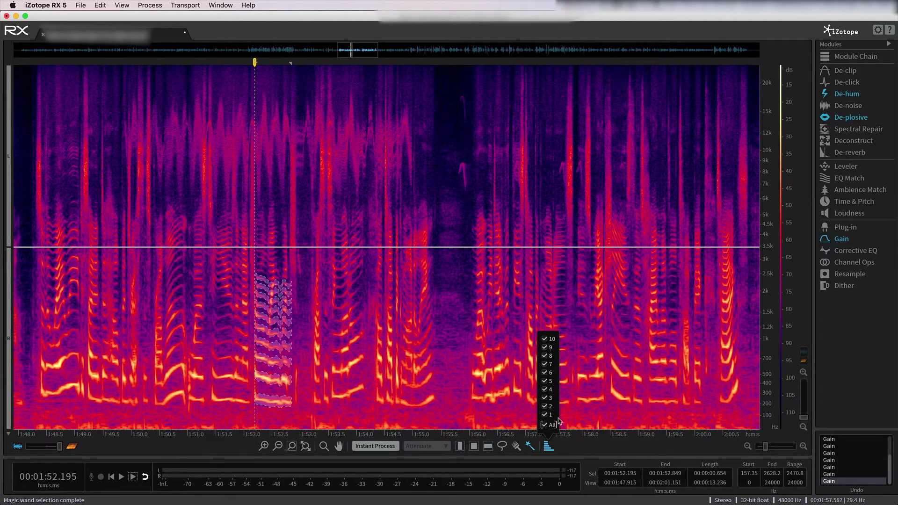
pyautogui.click(544, 425)
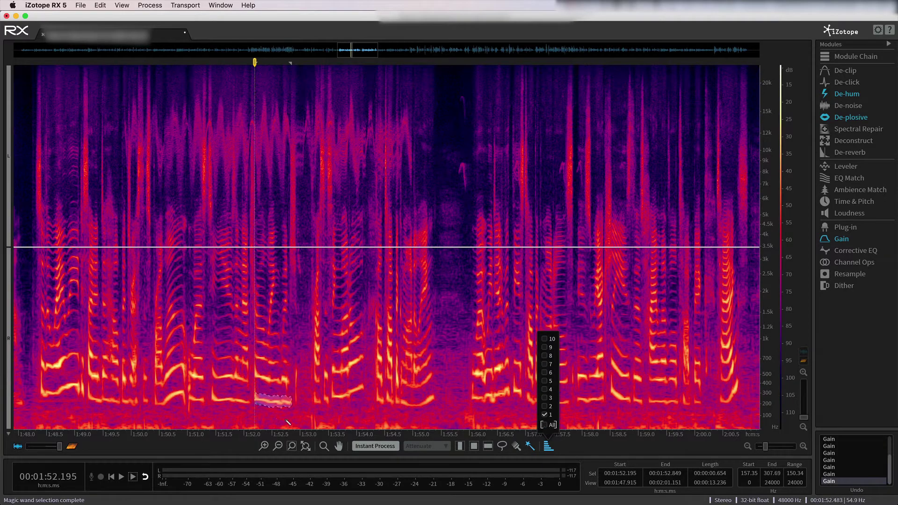
# Select the low bands near 1:52.5–1:54.3 and 1:55.5, ending on the 1:54.1–1:55.6 shape.
pyautogui.click(337, 420)
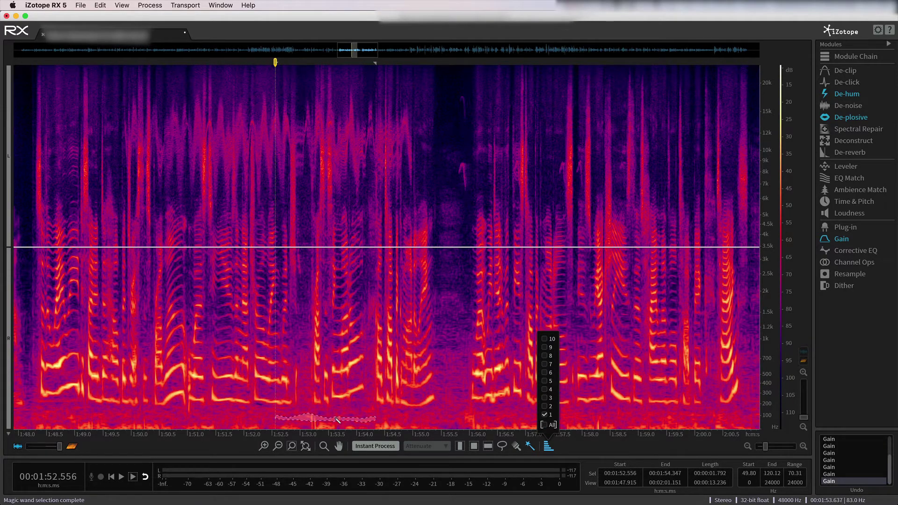
pyautogui.click(449, 403)
pyautogui.click(442, 375)
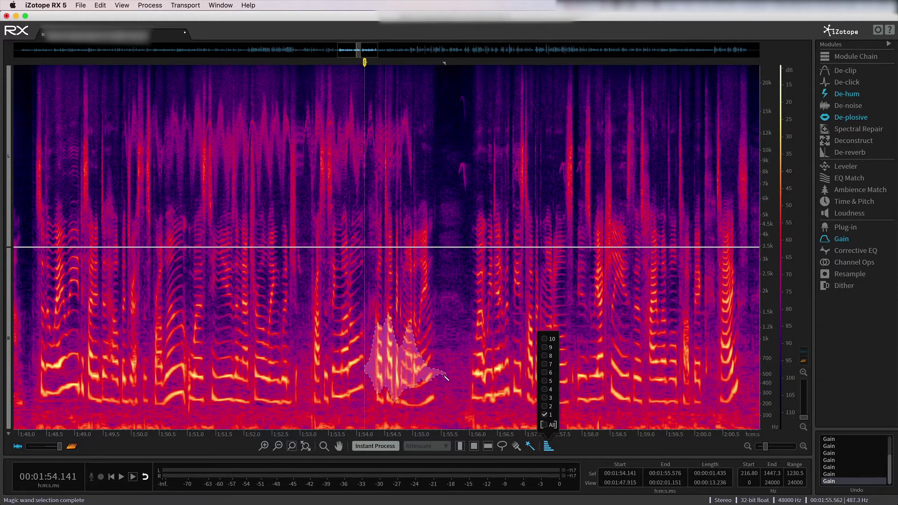
# Paint trial Brush selections over the low rumble and high frequencies around 1:50.7–1:55.5.
pyautogui.click(516, 448)
pyautogui.moveTo(444, 393)
pyautogui.mouseDown()
pyautogui.moveTo(443, 366)
pyautogui.moveTo(453, 384)
pyautogui.mouseUp()
pyautogui.moveTo(176, 420); pyautogui.dragTo(267, 420)
pyautogui.click(355, 416)
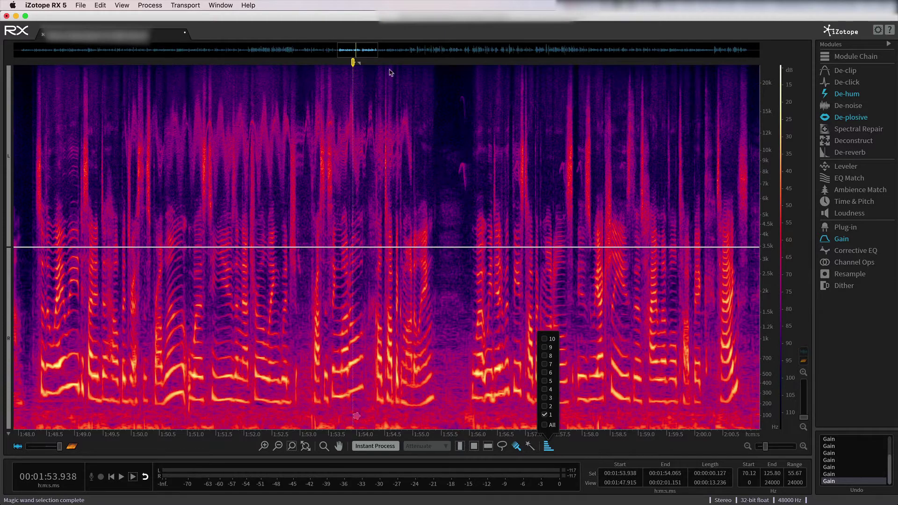
pyautogui.moveTo(289, 82)
pyautogui.mouseDown()
pyautogui.moveTo(202, 79)
pyautogui.moveTo(419, 90)
pyautogui.mouseUp()
pyautogui.click(425, 108)
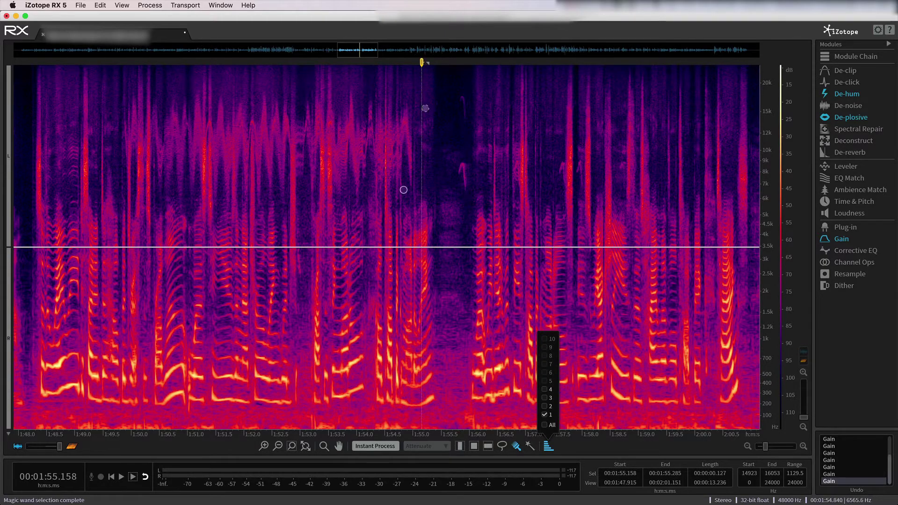
pyautogui.moveTo(415, 182)
pyautogui.mouseDown()
pyautogui.moveTo(413, 164)
pyautogui.moveTo(372, 145)
pyautogui.moveTo(261, 131)
pyautogui.moveTo(183, 155)
pyautogui.moveTo(170, 146)
pyautogui.mouseUp()
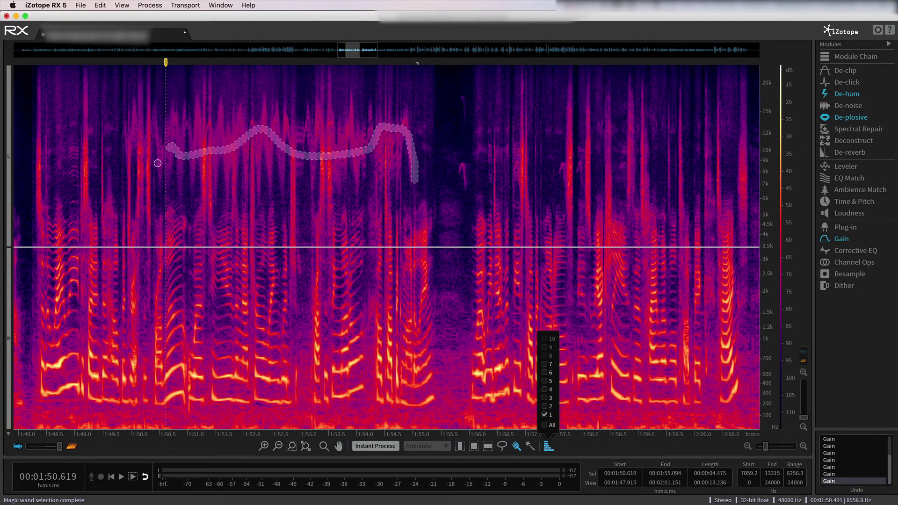
pyautogui.click(202, 178)
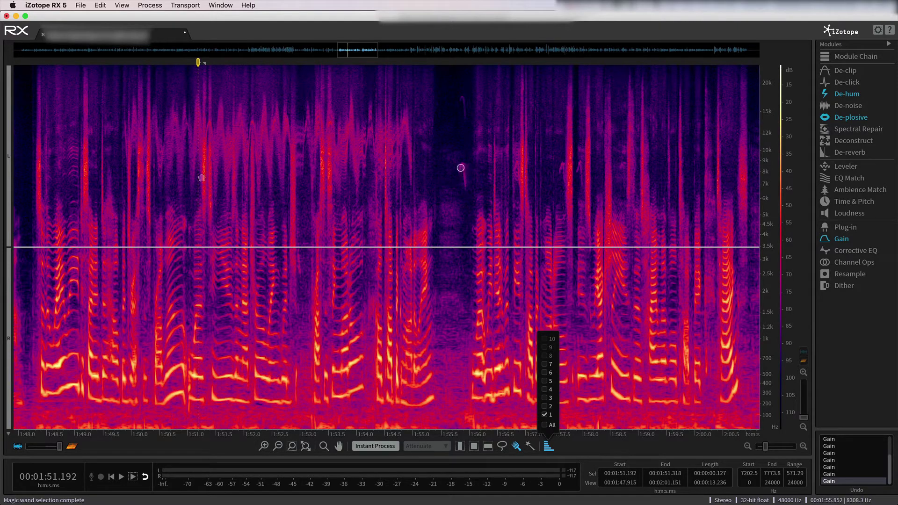
# Brush over the two bird chirps near 1:55.8, adding the lower one to the selection.
pyautogui.moveTo(459, 174); pyautogui.dragTo(466, 190)
pyautogui.keyDown('shift'); pyautogui.click(462, 96); pyautogui.keyUp('shift')
pyautogui.moveTo(461, 111); pyautogui.dragTo(464, 121)
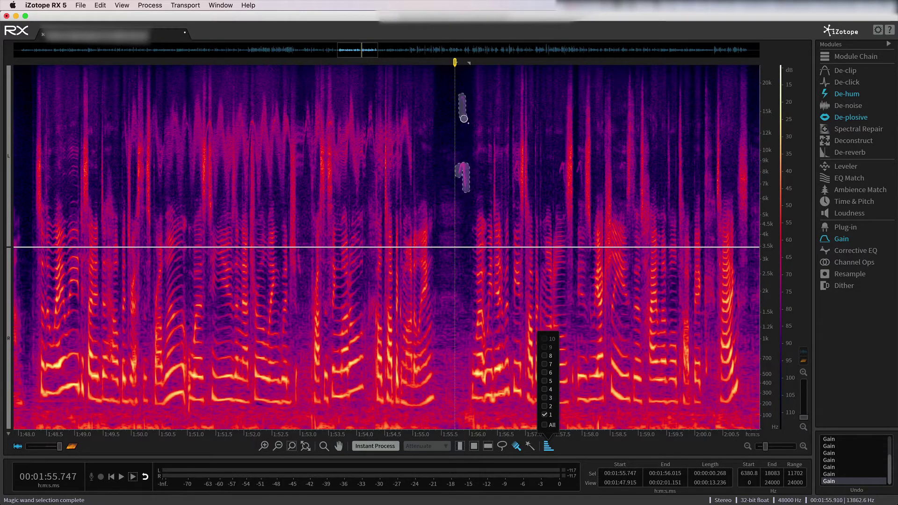
# Audition the selected chirps, then clear the selection and play from 1:54.8 to 1:56.8.
pyautogui.click(133, 480)
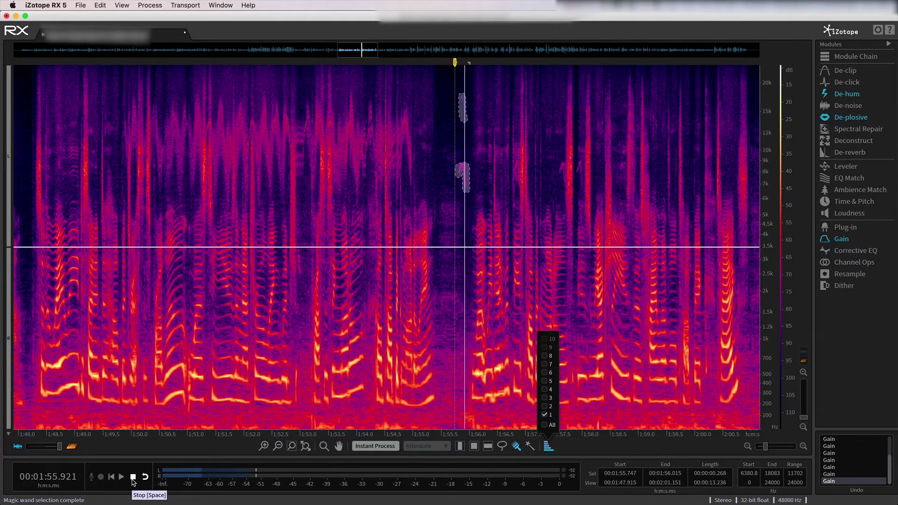
pyautogui.click(132, 480)
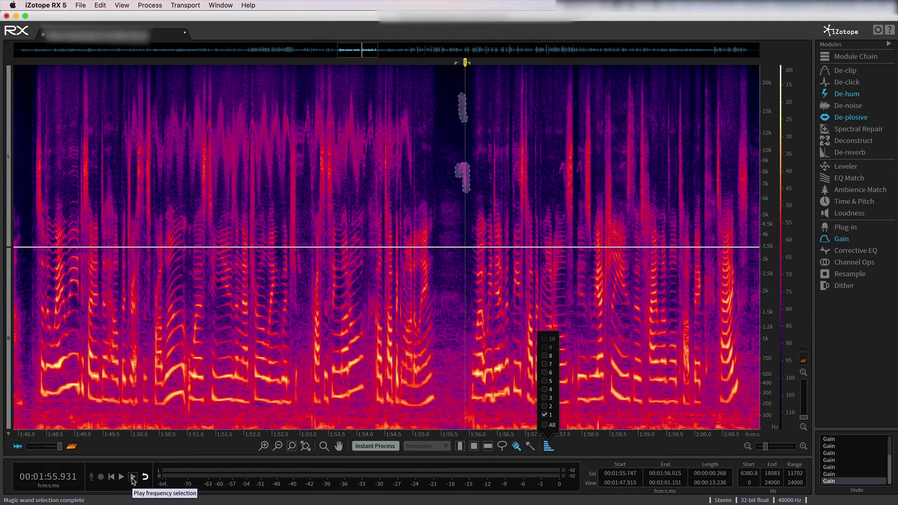
pyautogui.click(401, 221)
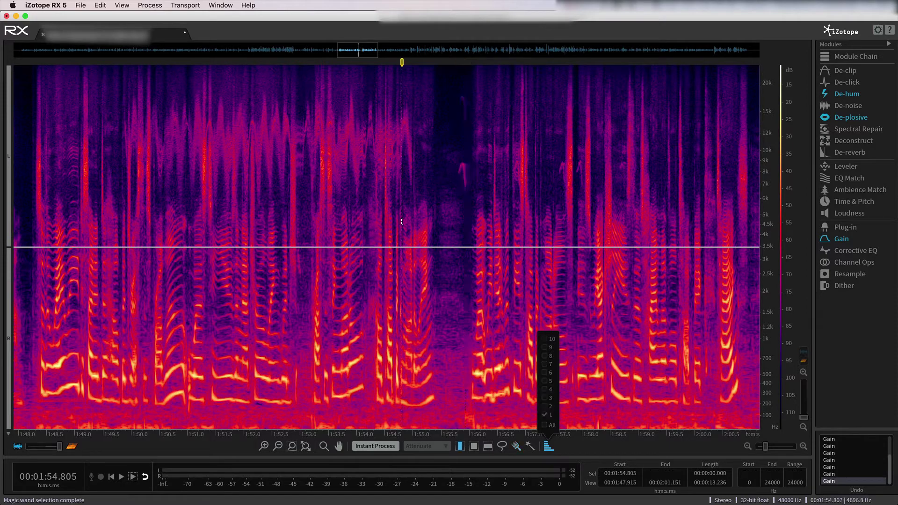
pyautogui.press('space')
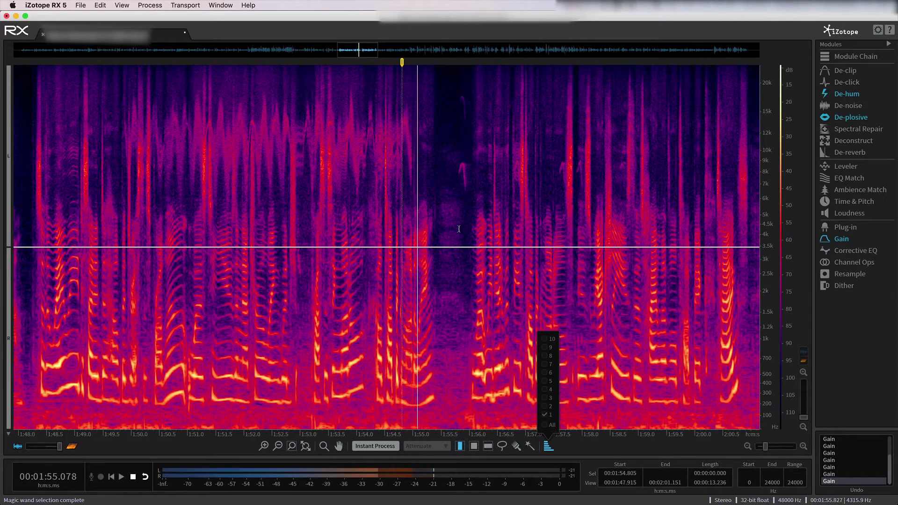
pyautogui.press('space')
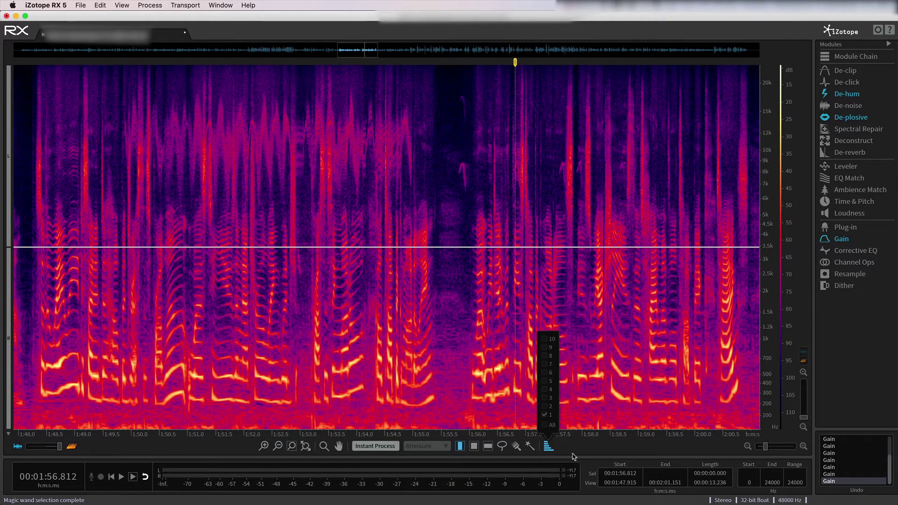
# Magic Wand-select the upper chirp near 17 kHz and the lower chirp near 1:55.7, extending both.
pyautogui.click(517, 445)
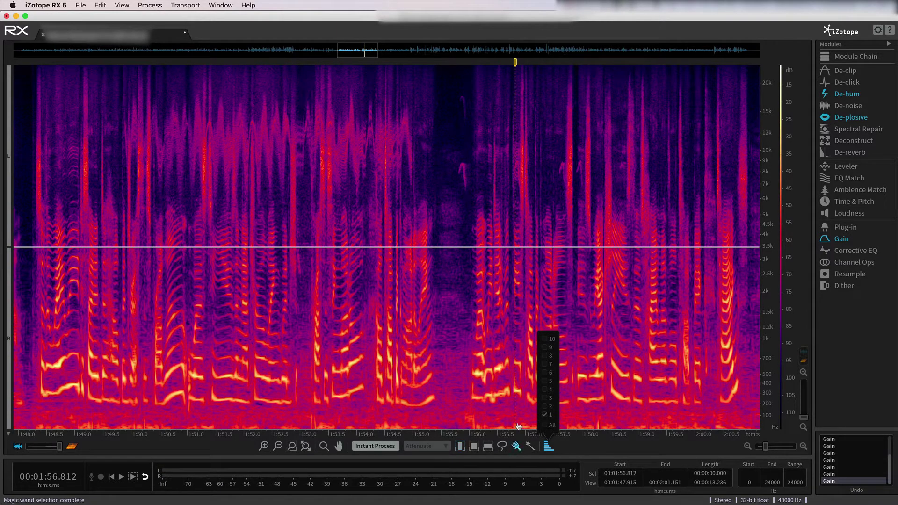
pyautogui.click(459, 168)
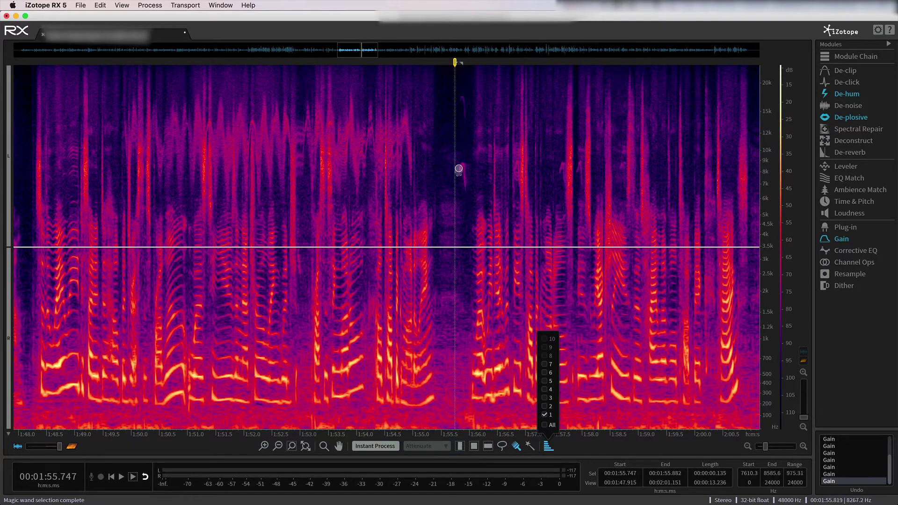
pyautogui.click(466, 190)
pyautogui.click(461, 97)
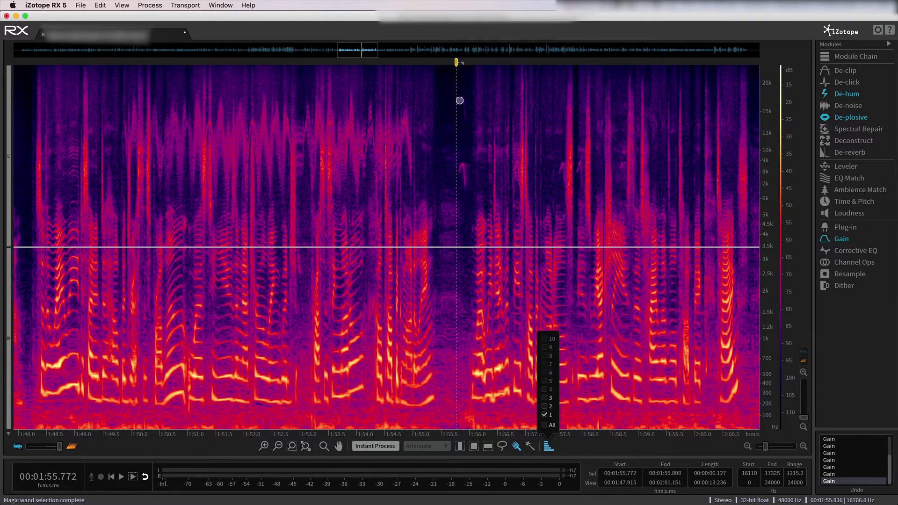
pyautogui.moveTo(465, 111); pyautogui.dragTo(464, 114)
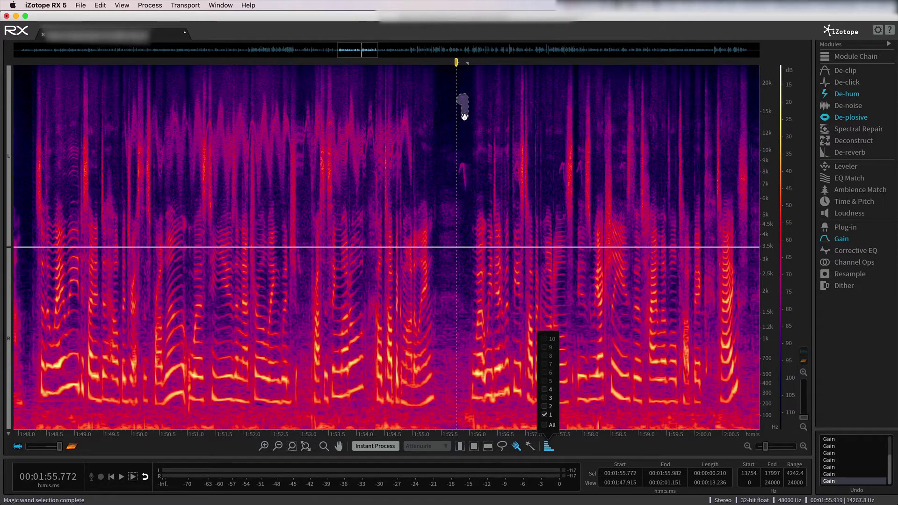
pyautogui.keyDown('shift'); pyautogui.click(459, 169); pyautogui.keyUp('shift')
pyautogui.moveTo(462, 162); pyautogui.dragTo(466, 187)
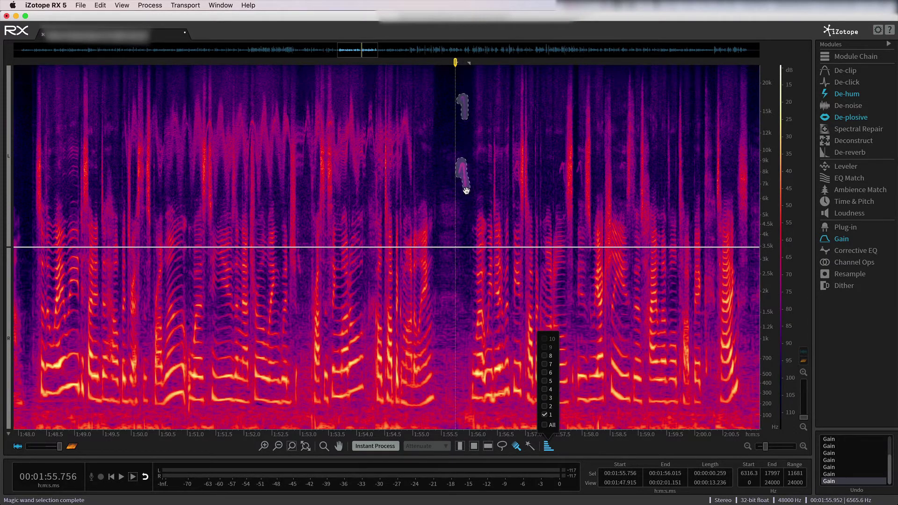
# Open the Gain module, move its window higher, and close the harmonics list.
pyautogui.click(841, 239)
pyautogui.moveTo(715, 360); pyautogui.dragTo(693, 274)
pyautogui.click(548, 446)
# Set Gain to -10 dB and process the chirp selection twice.
pyautogui.click(841, 239)
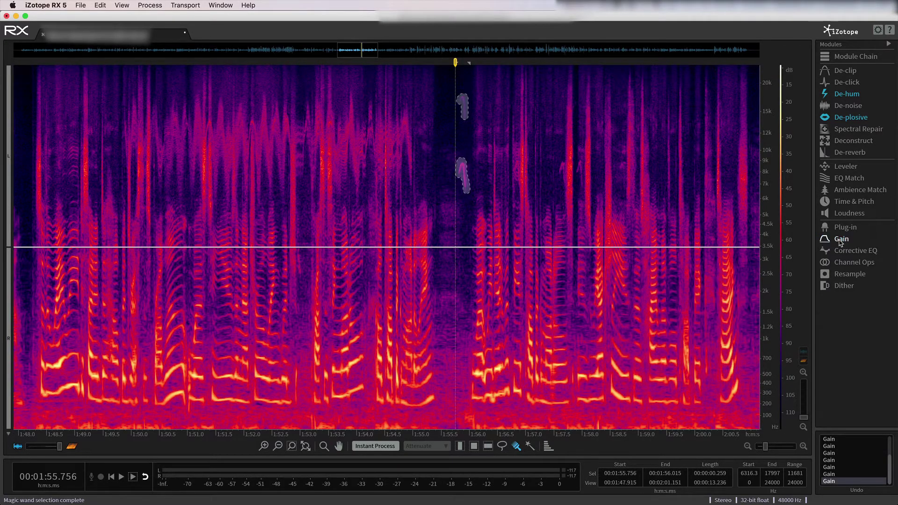
pyautogui.click(841, 239)
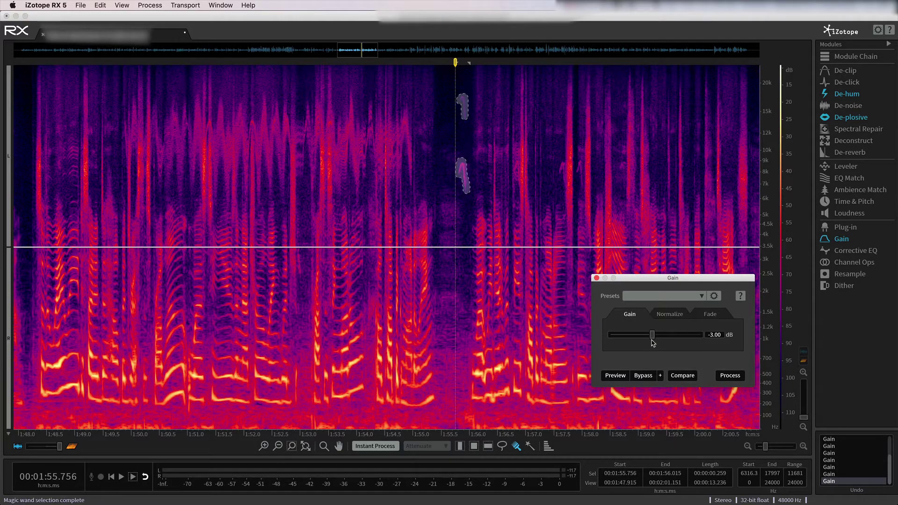
pyautogui.moveTo(653, 336); pyautogui.dragTo(646, 340)
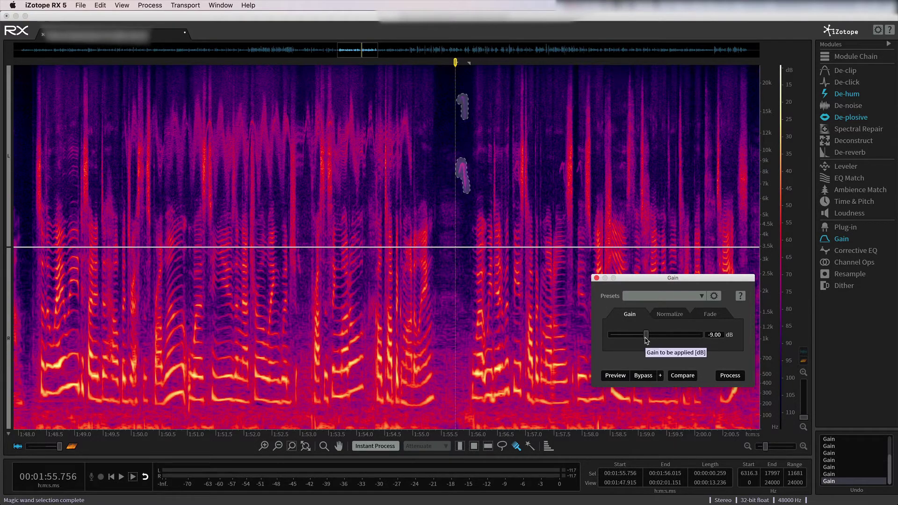
pyautogui.moveTo(646, 339); pyautogui.dragTo(644, 339)
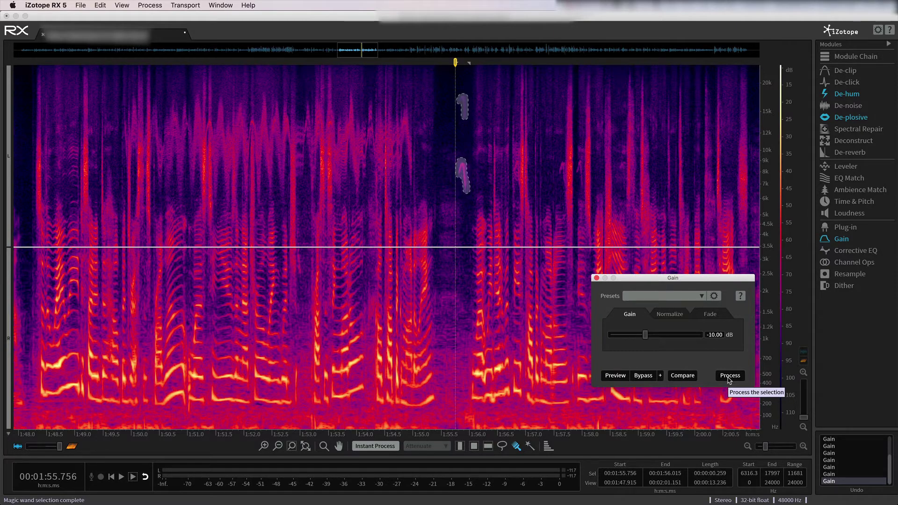
pyautogui.click(729, 377)
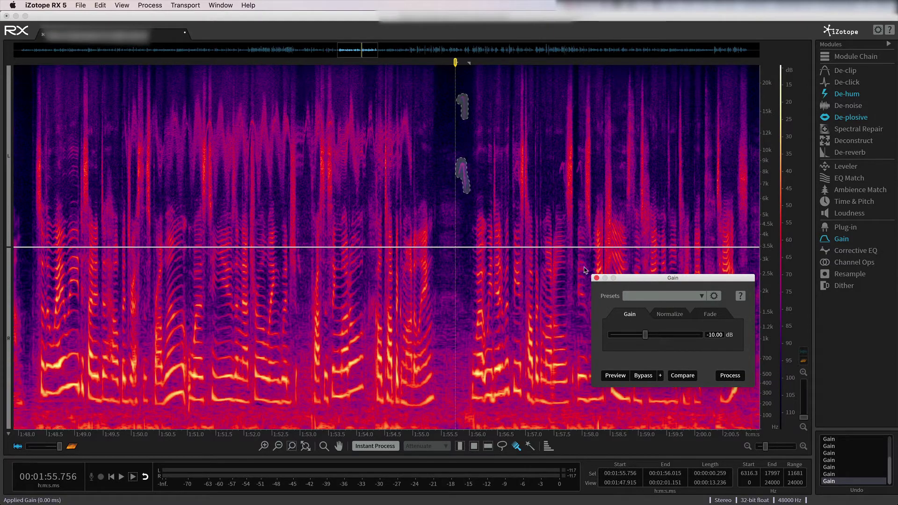
pyautogui.click(729, 377)
# Select the leftover faint chirp near 9 kHz and cut it by -10 dB.
pyautogui.click(468, 142)
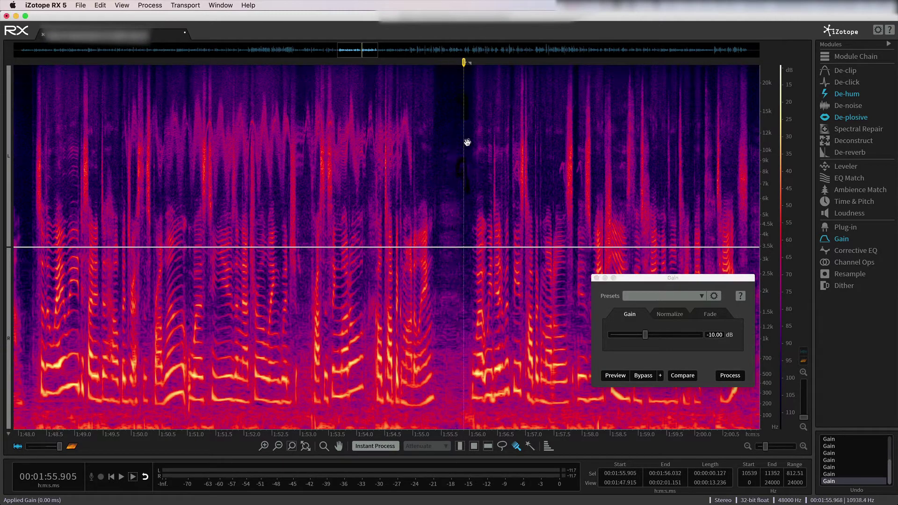
pyautogui.click(457, 172)
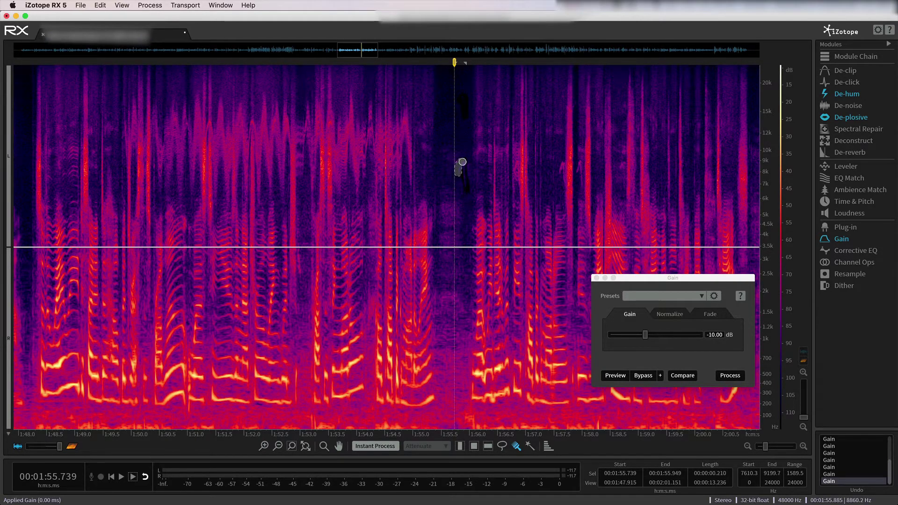
pyautogui.click(729, 376)
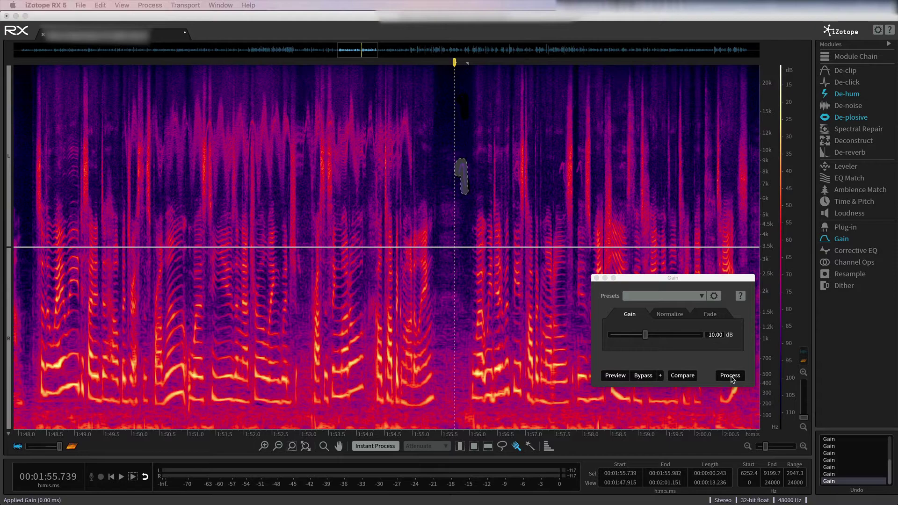
# Listen back from 1:53 and 1:55.5 to check the chirp area, stopping at 1:56.2.
pyautogui.click(307, 178)
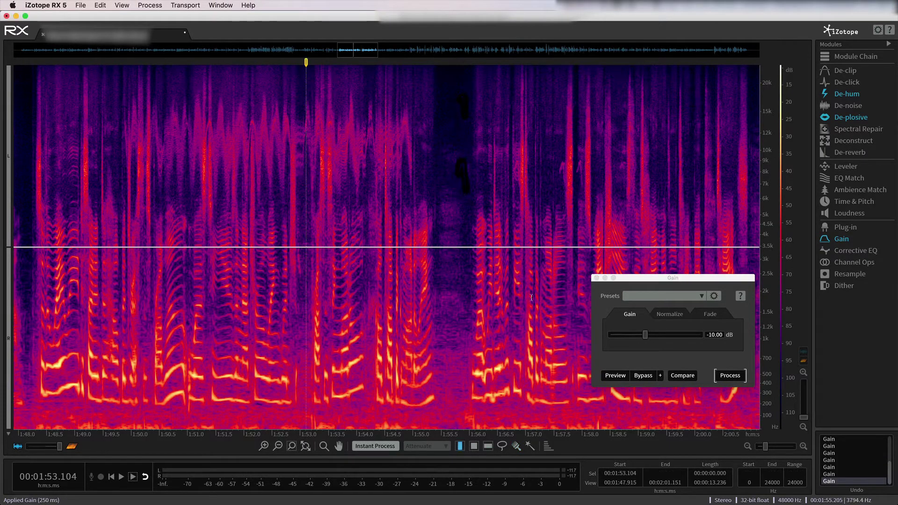
pyautogui.press('space')
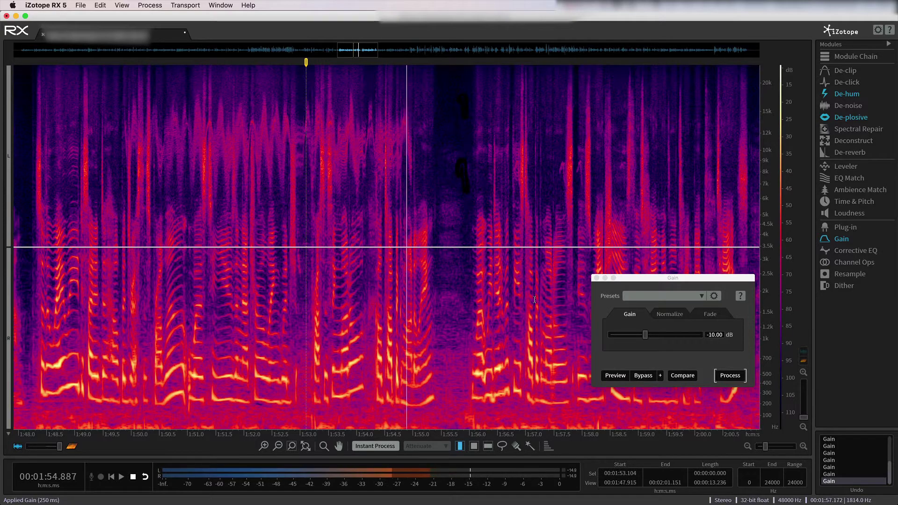
pyautogui.press('space')
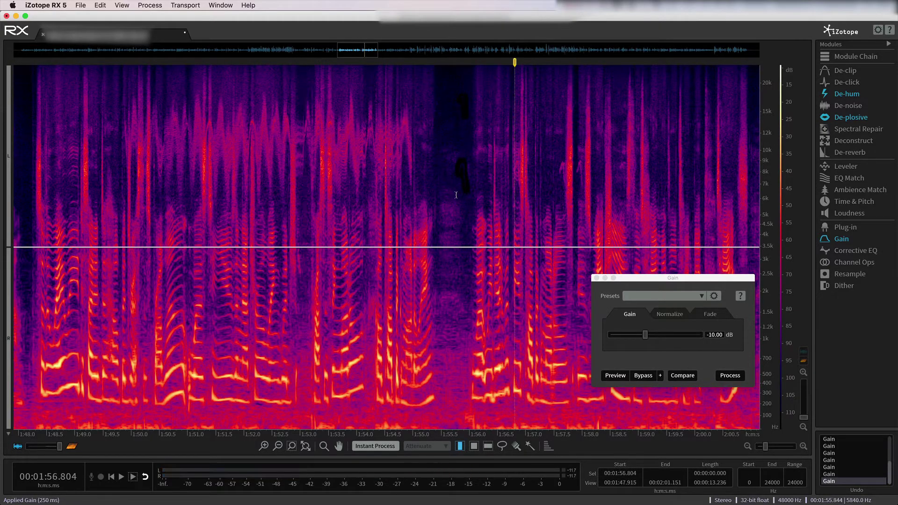
pyautogui.click(449, 192)
pyautogui.press('space')
pyautogui.click(441, 190)
pyautogui.press('space')
pyautogui.press('space')
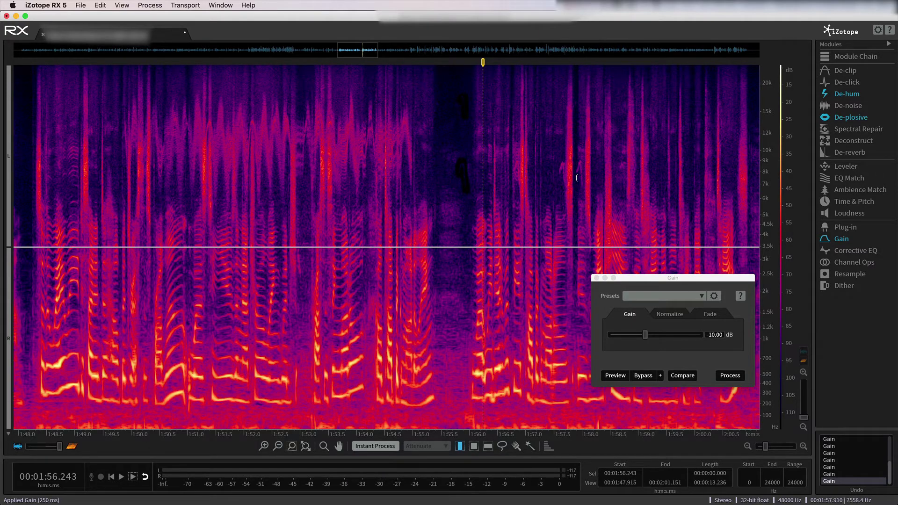
# Brush over the chirp near 1:57.5 (6.5–9 kHz) and cut it by -10 dB.
pyautogui.press('r')
pyautogui.press('b')
pyautogui.moveTo(560, 164)
pyautogui.mouseDown()
pyautogui.moveTo(565, 188)
pyautogui.moveTo(579, 167)
pyautogui.moveTo(582, 192)
pyautogui.mouseUp()
pyautogui.click(729, 376)
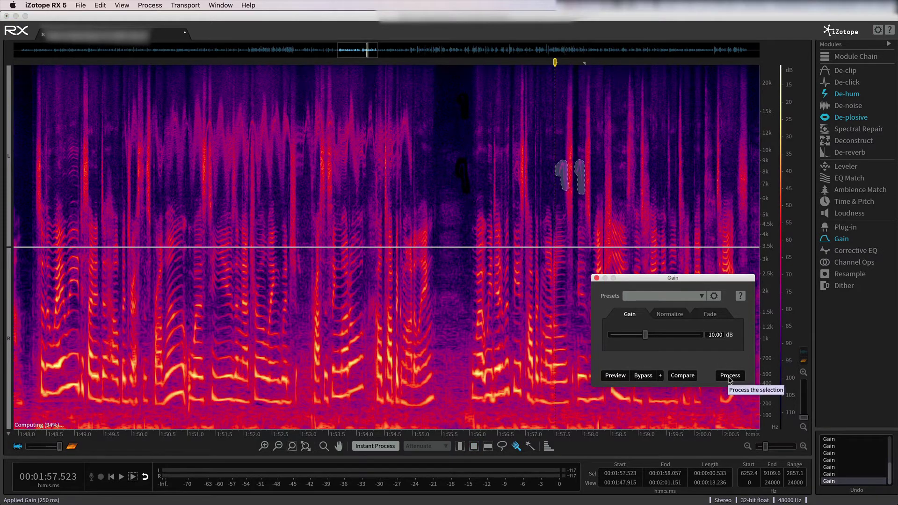
pyautogui.click(729, 376)
# Play back from 1:55.5 and 1:56.4 to check the result, stopping at 1:57.2.
pyautogui.press('t')
pyautogui.click(445, 146)
pyautogui.press('space')
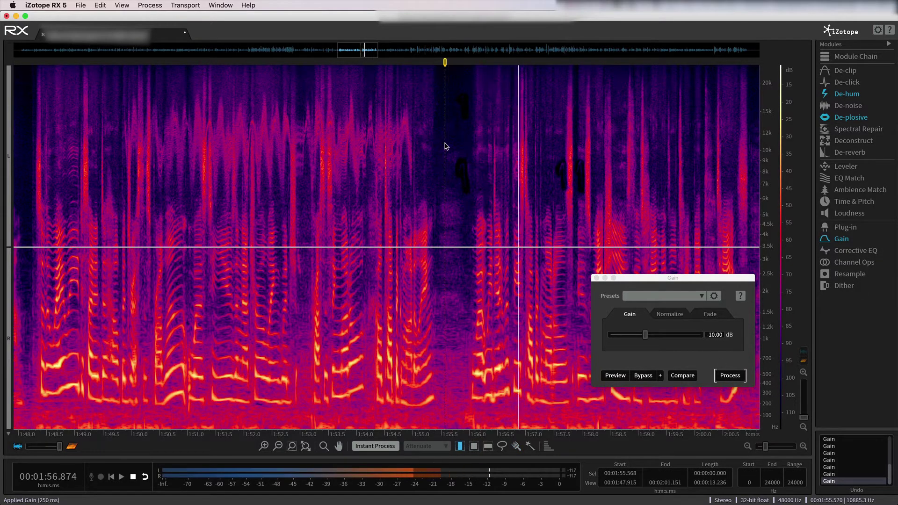
pyautogui.click(490, 173)
pyautogui.press('space')
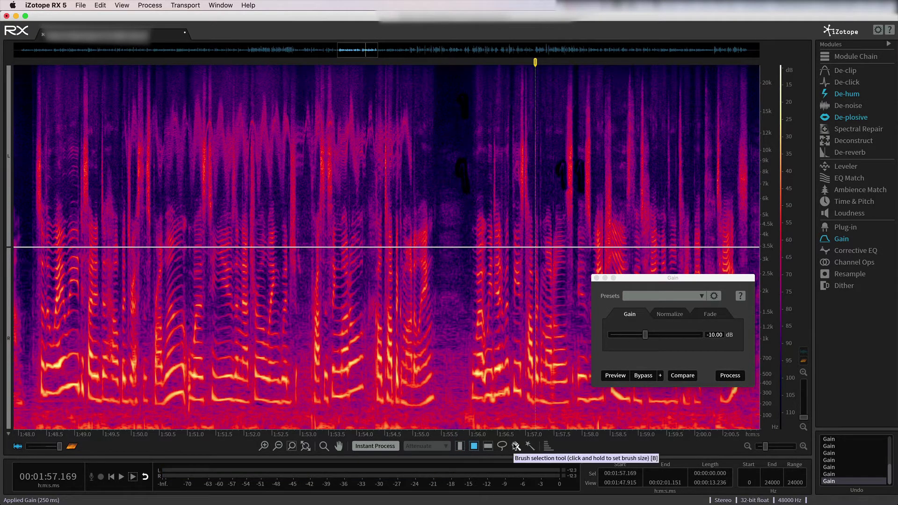
# Brush the 6.6–8.9 kHz chirp near 1:56.7, cut it by -10 dB, and replay from 1:54.5.
pyautogui.click(516, 446)
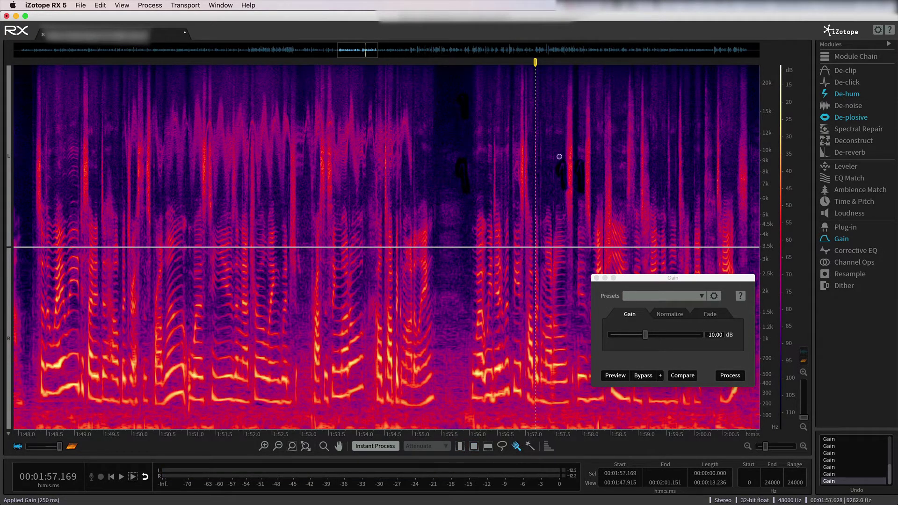
pyautogui.moveTo(514, 163); pyautogui.dragTo(520, 190)
pyautogui.click(725, 381)
pyautogui.press('r')
pyautogui.click(384, 149)
pyautogui.press('space')
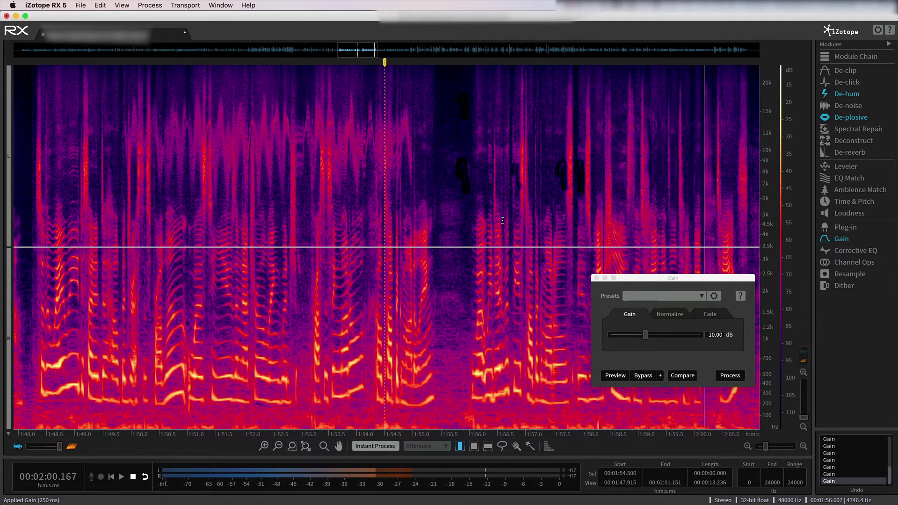
# Stop playback, leave Instant Process off, and time-select the silent gap near 2:03.9.
pyautogui.press('space')
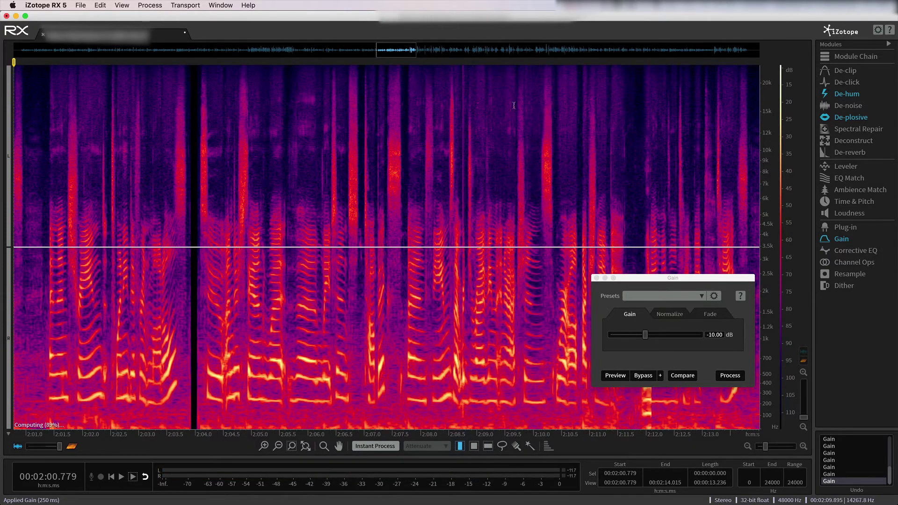
pyautogui.moveTo(391, 56); pyautogui.dragTo(386, 56)
pyautogui.click(394, 449)
pyautogui.click(424, 446)
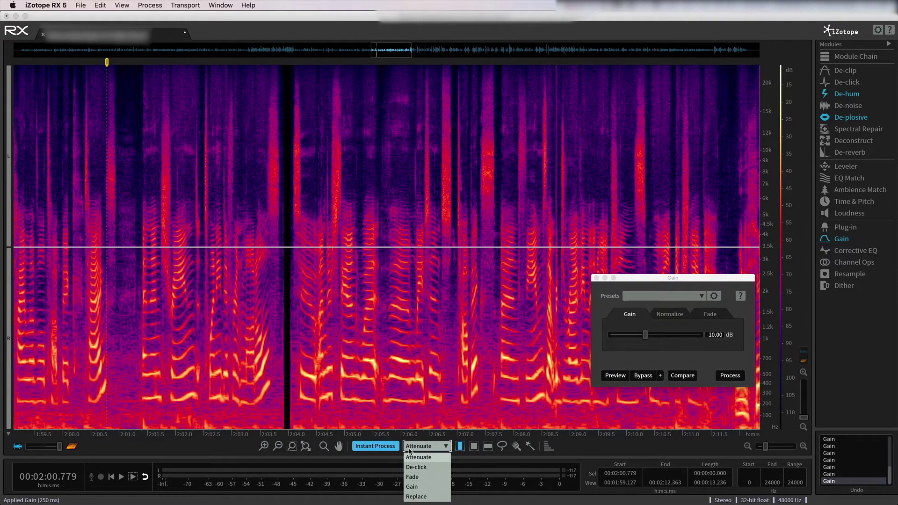
pyautogui.click(386, 448)
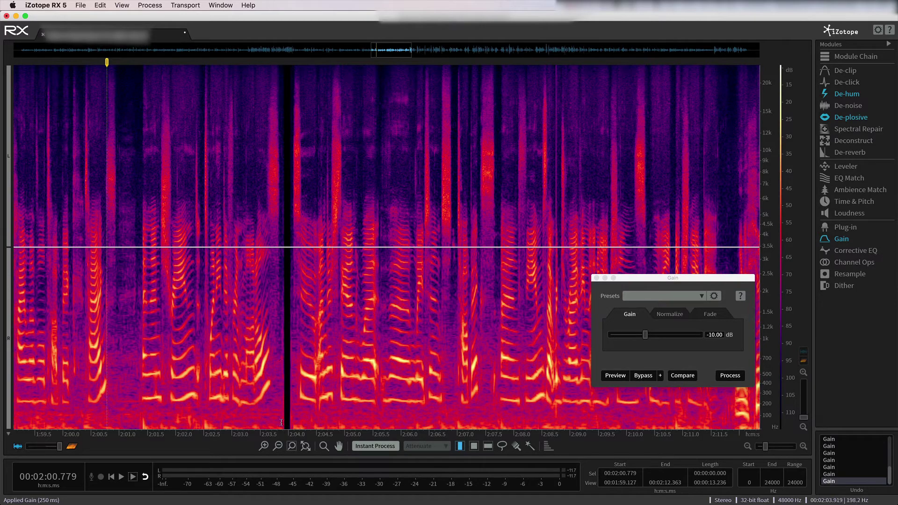
pyautogui.moveTo(281, 186); pyautogui.dragTo(293, 186)
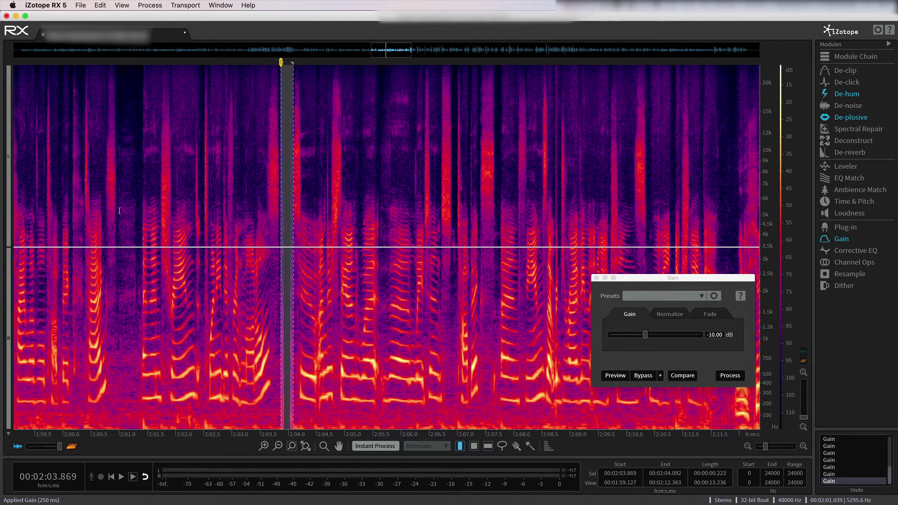
# Teach Ambience Match the room tone from the background selection at 2:01.000–2:01.237.
pyautogui.moveTo(119, 210); pyautogui.dragTo(133, 211)
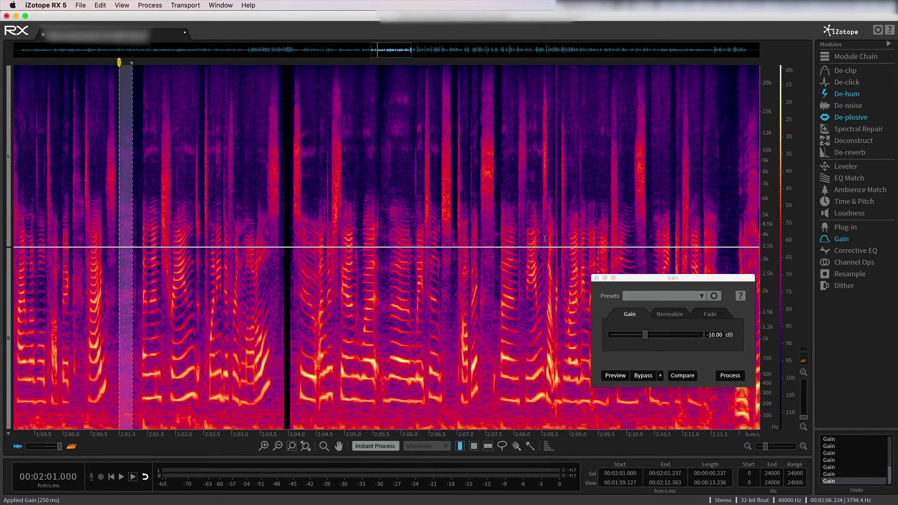
pyautogui.click(862, 190)
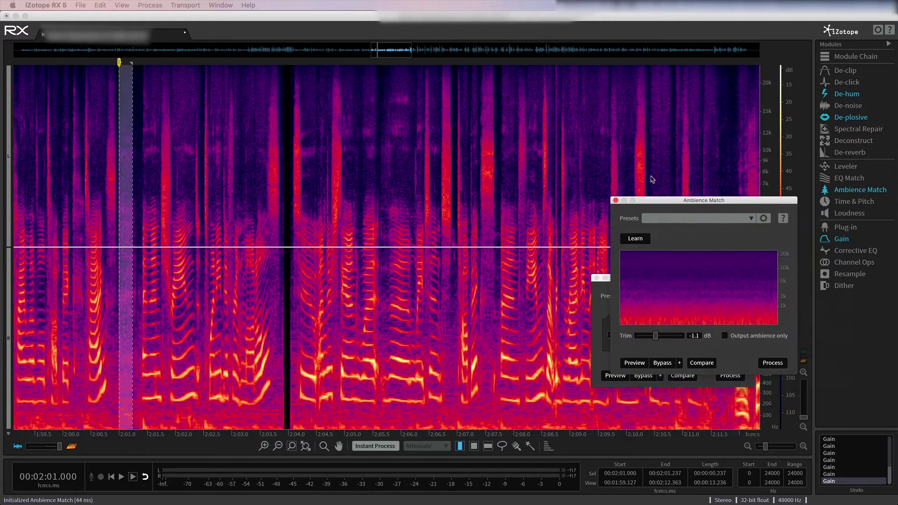
pyautogui.moveTo(653, 182); pyautogui.dragTo(628, 68)
pyautogui.click(596, 102)
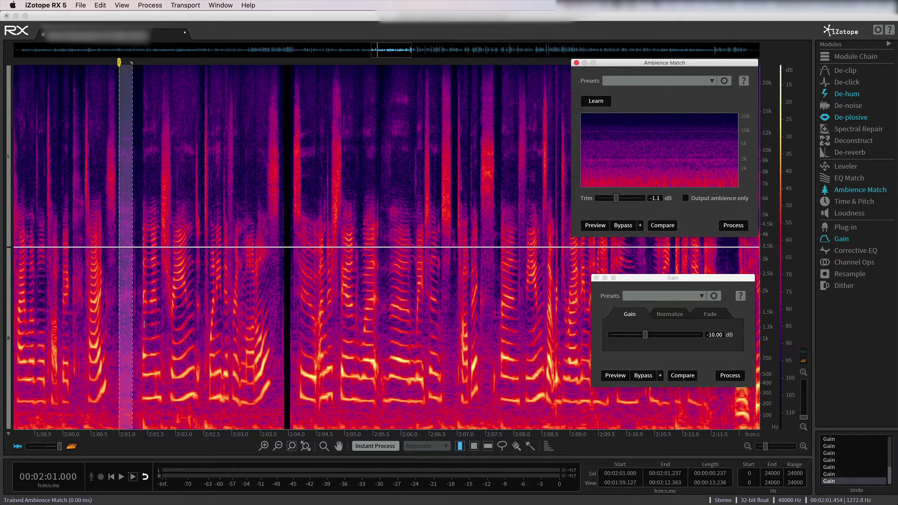
# Fill the 2:03.9 gap with the learned ambience and play back from 2:01.2.
pyautogui.moveTo(282, 304); pyautogui.dragTo(292, 305)
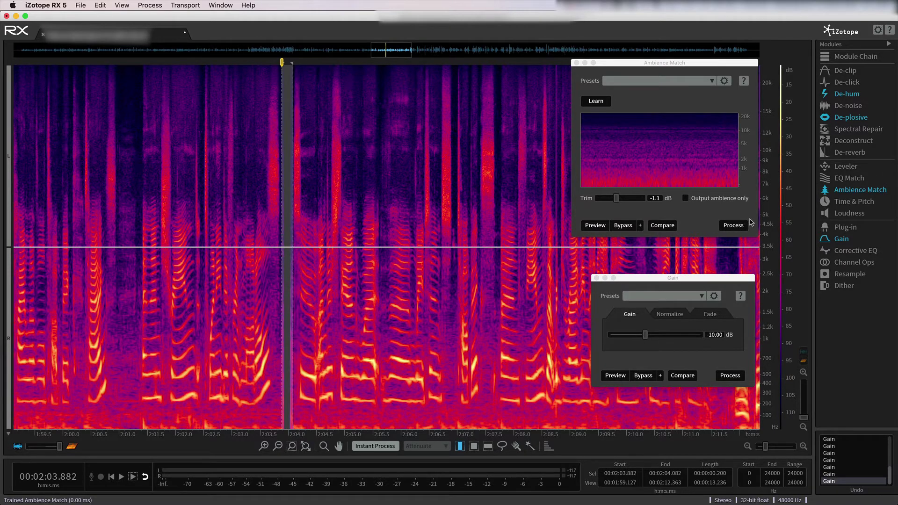
pyautogui.click(733, 225)
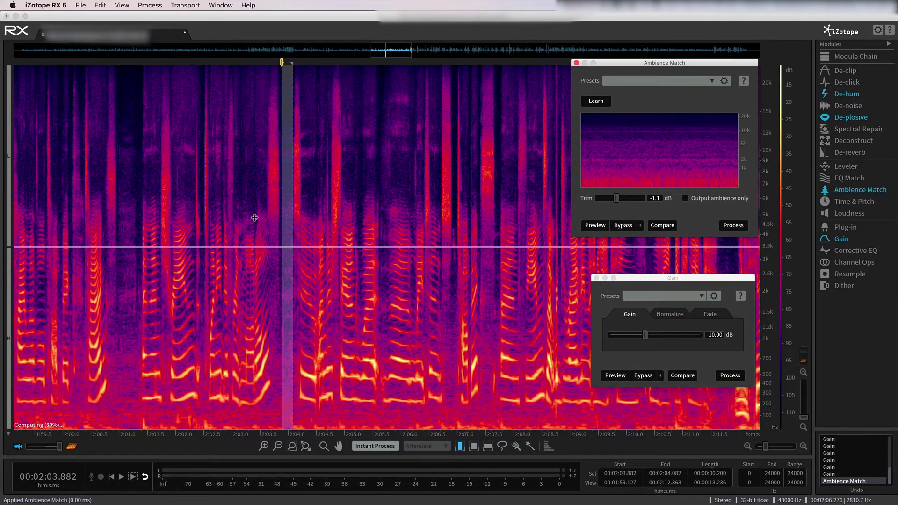
pyautogui.click(132, 175)
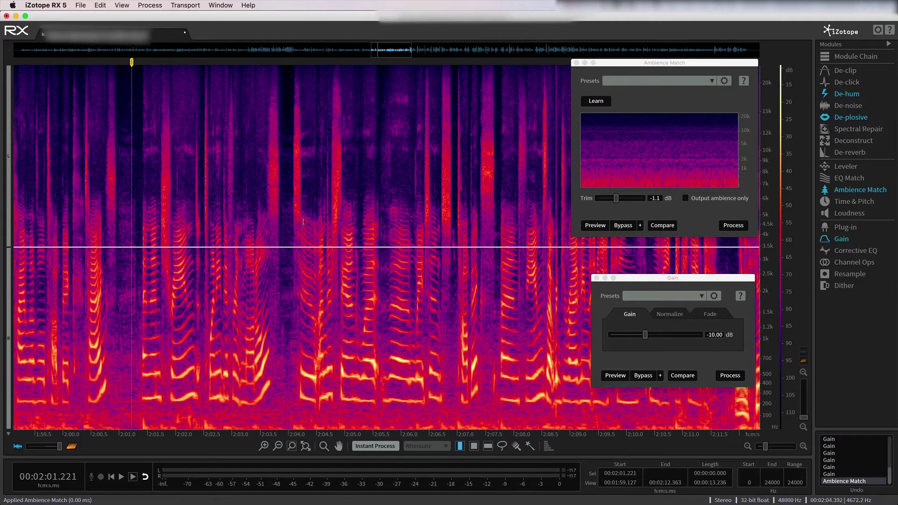
pyautogui.press('space')
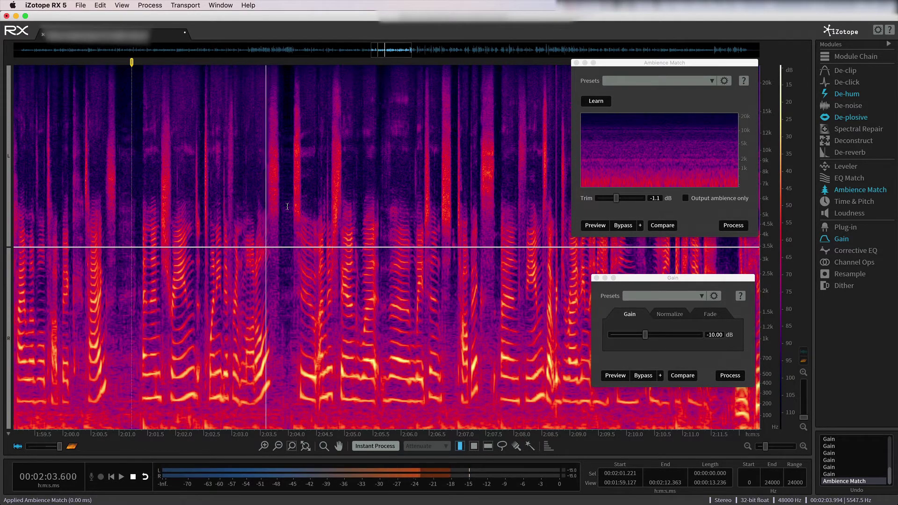
pyautogui.press('space')
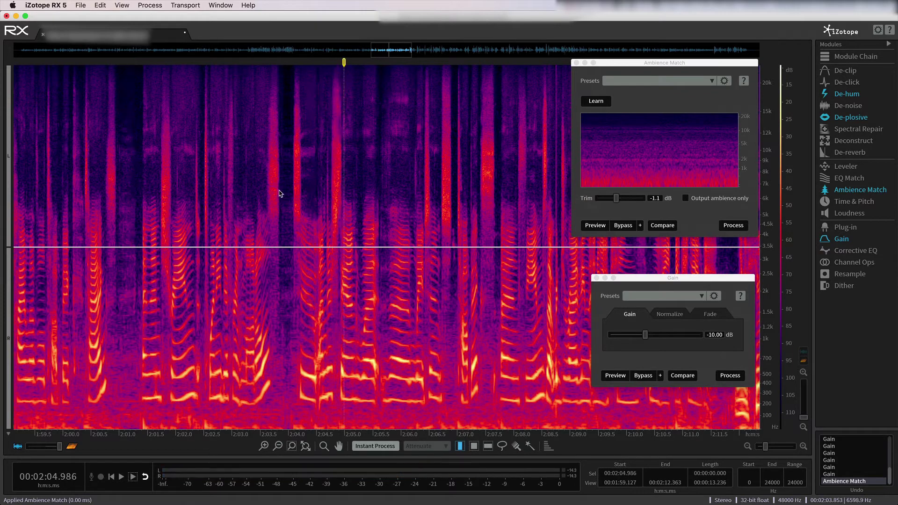
# Reselect the 2:03.8–2:04.0 gap and refill it with Ambience Match at +0.9 dB trim.
pyautogui.click(279, 194)
pyautogui.moveTo(279, 193); pyautogui.dragTo(295, 194)
pyautogui.moveTo(616, 198); pyautogui.dragTo(625, 201)
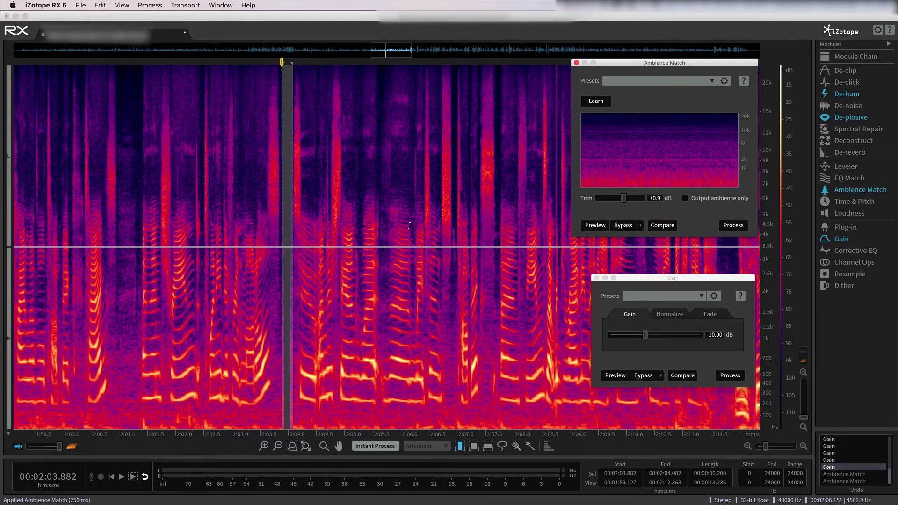
pyautogui.click(732, 225)
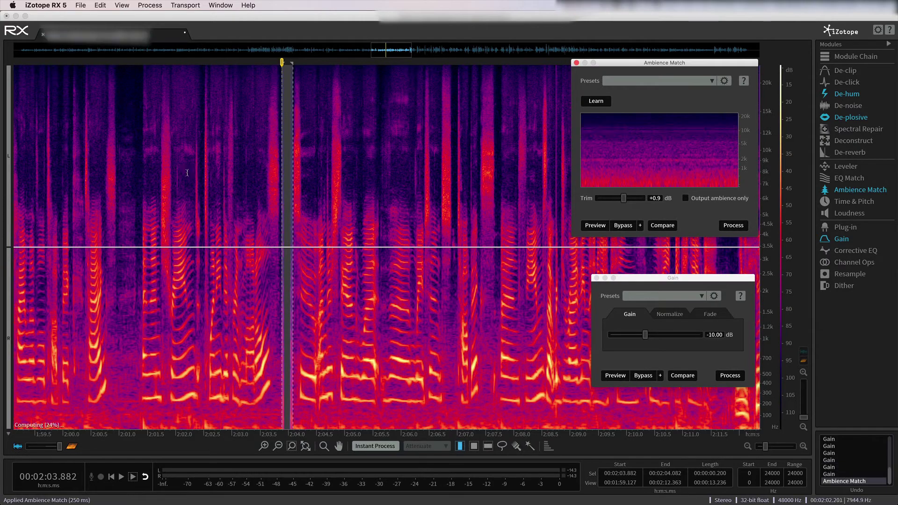
# Audition the refill from about 2:02.3, reset the trim to -0.7 dB and close Ambience Match.
pyautogui.click(189, 172)
pyautogui.press('space')
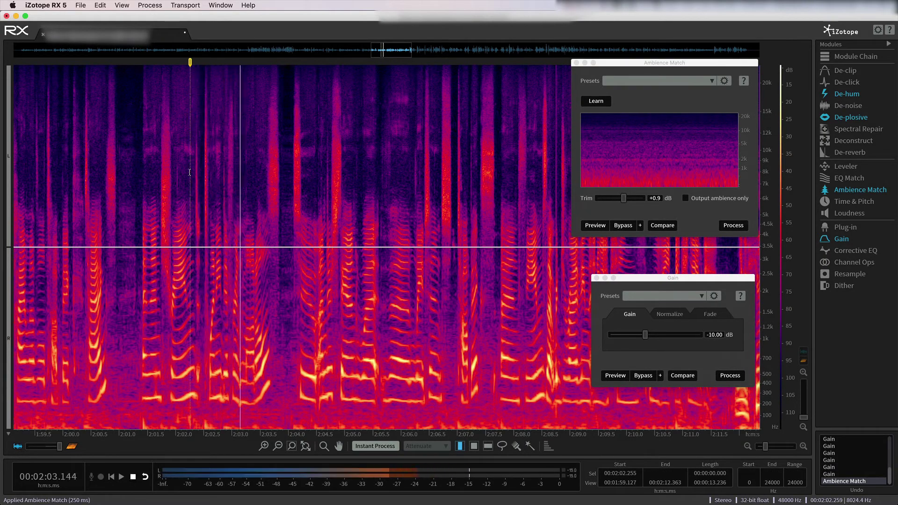
pyautogui.press('space')
pyautogui.moveTo(623, 199); pyautogui.dragTo(621, 202)
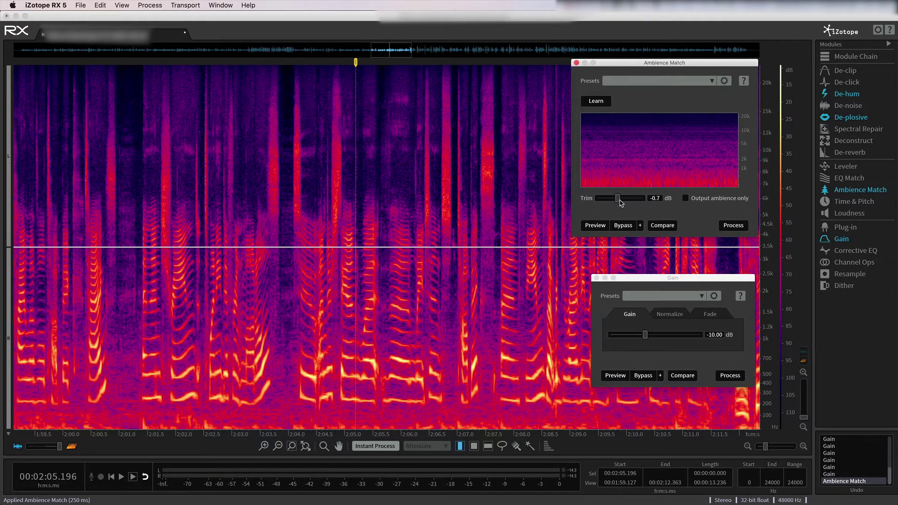
pyautogui.click(577, 62)
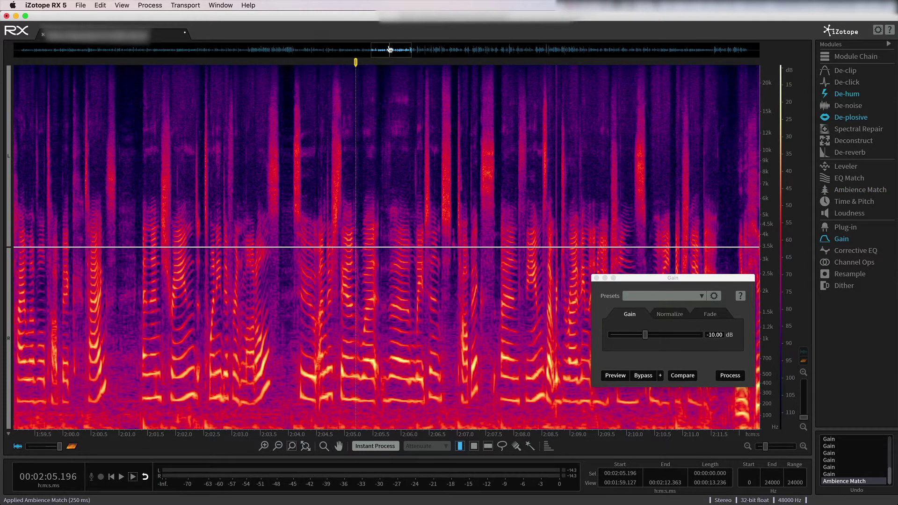
# Scroll the overview so the view starts at 1:48.4, briefly opening and closing De-hum.
pyautogui.moveTo(390, 50); pyautogui.dragTo(362, 53)
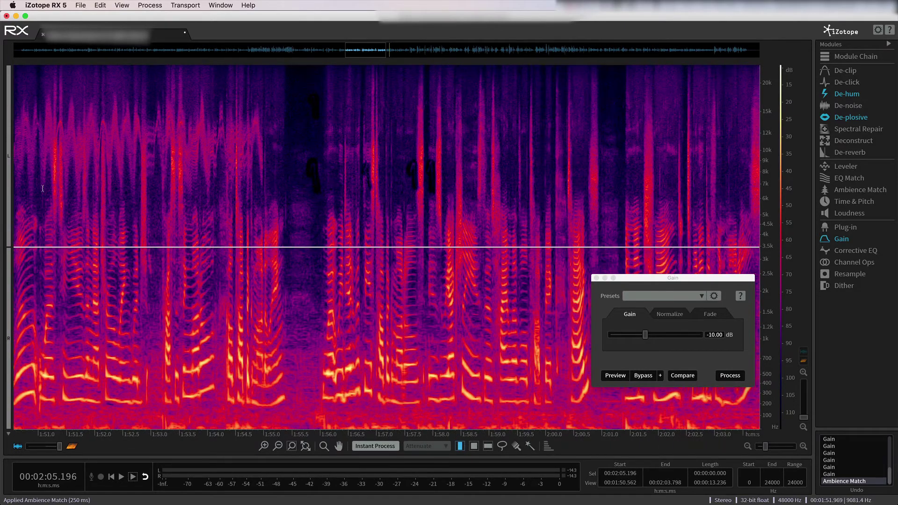
pyautogui.moveTo(366, 52); pyautogui.dragTo(363, 53)
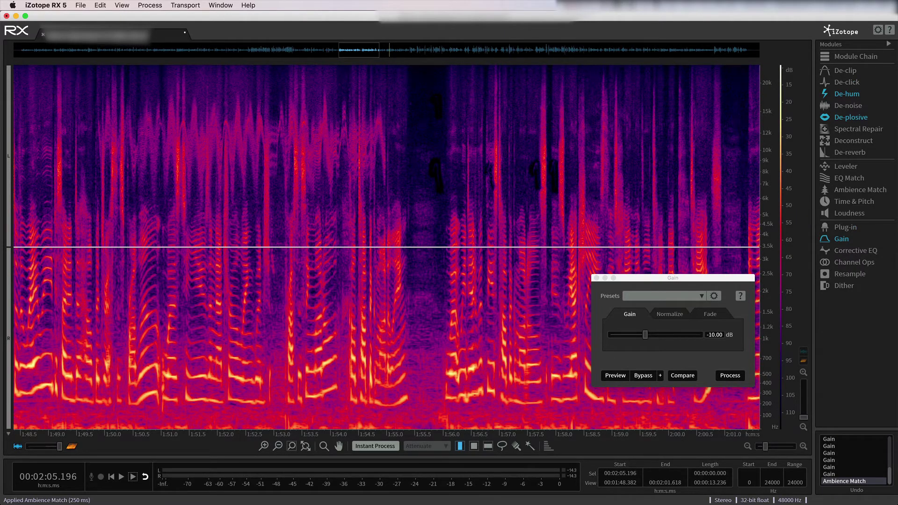
pyautogui.hotkey('alt', 'shift', 'h')
pyautogui.moveTo(597, 183); pyautogui.dragTo(576, 74)
pyautogui.hotkey('alt', 'shift', 'h')
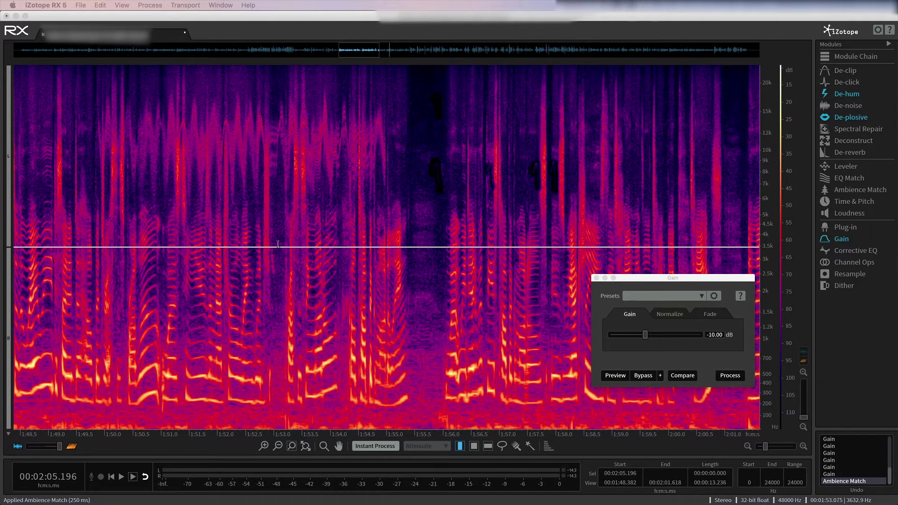
# Toggle Instant Process on in Attenuate mode and back off, then choose the Brush selection tool.
pyautogui.click(444, 448)
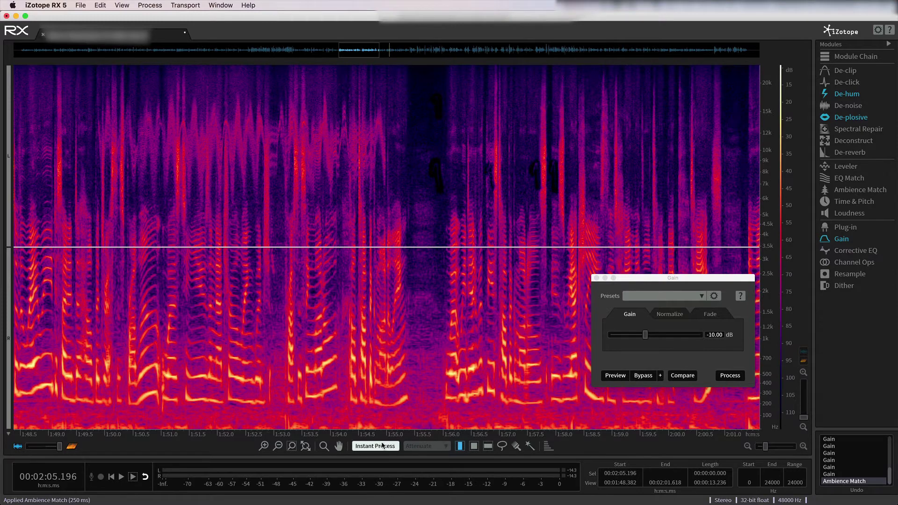
pyautogui.click(381, 446)
pyautogui.click(429, 447)
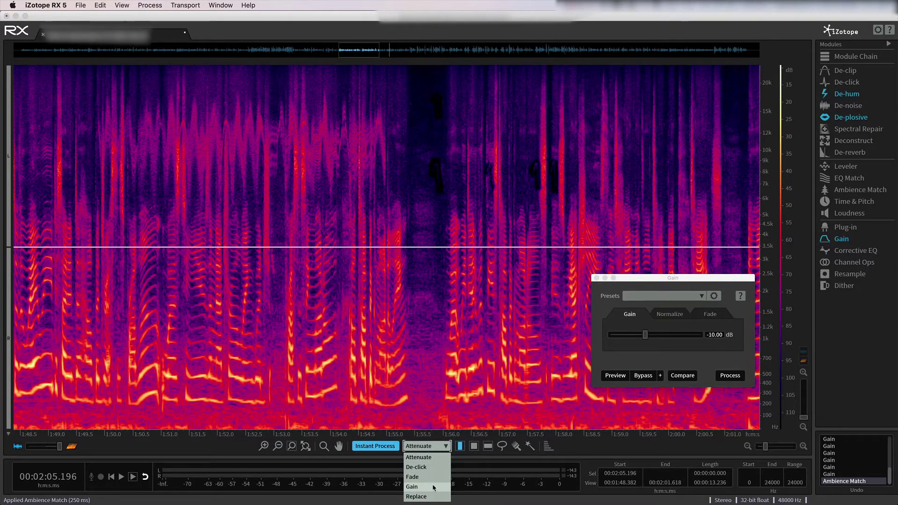
pyautogui.click(405, 447)
pyautogui.click(384, 448)
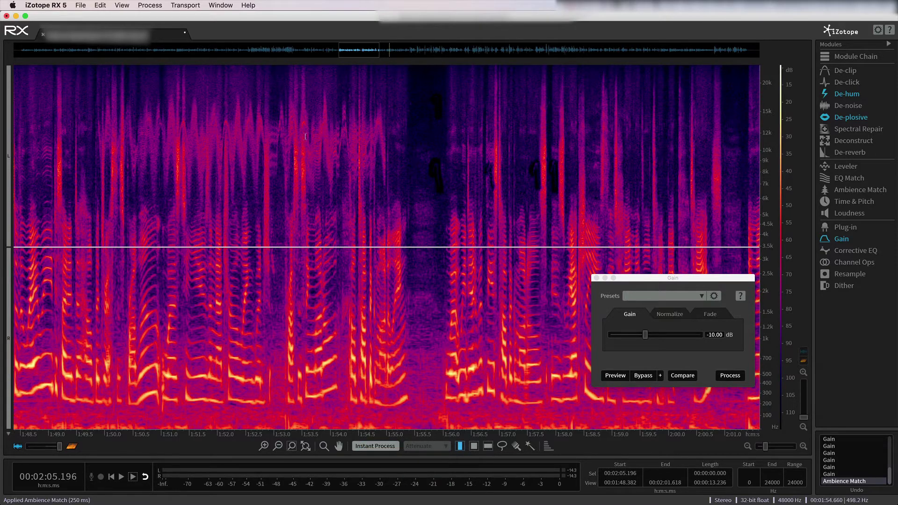
pyautogui.press('r')
pyautogui.click(516, 446)
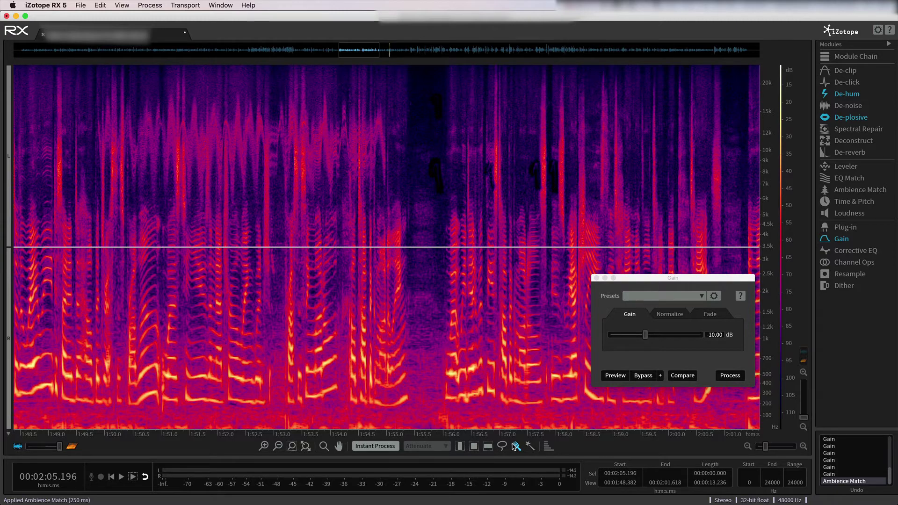
# Set the brush size to 25 and paint over the high bird chirp near 1:50.3.
pyautogui.moveTo(516, 446)
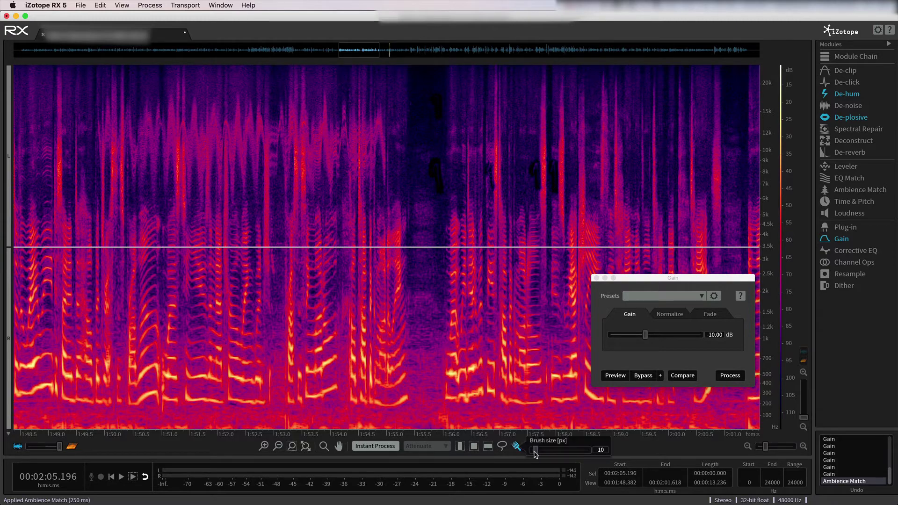
pyautogui.moveTo(533, 451); pyautogui.dragTo(543, 455)
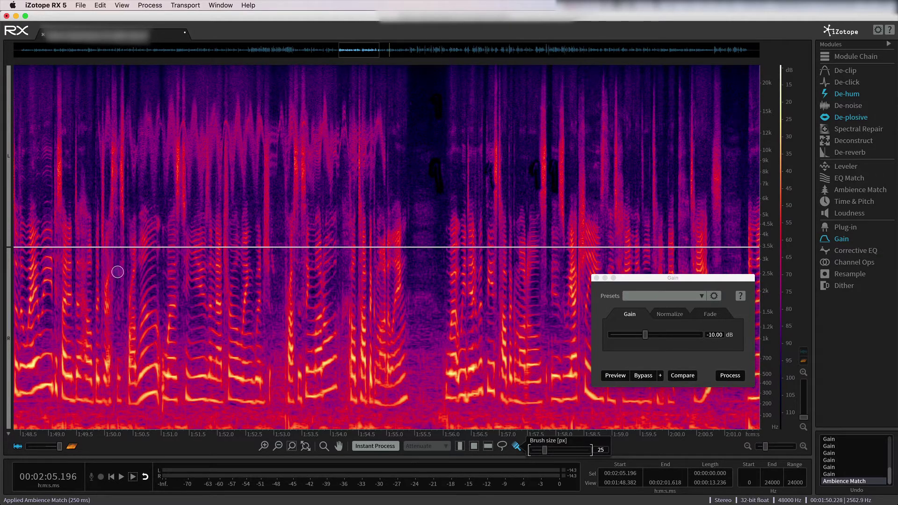
pyautogui.moveTo(123, 279); pyautogui.dragTo(122, 91)
pyautogui.click(155, 179)
pyautogui.moveTo(176, 298)
pyautogui.mouseDown()
pyautogui.moveTo(180, 93)
pyautogui.moveTo(185, 260)
pyautogui.moveTo(193, 270)
pyautogui.mouseUp()
pyautogui.click(215, 289)
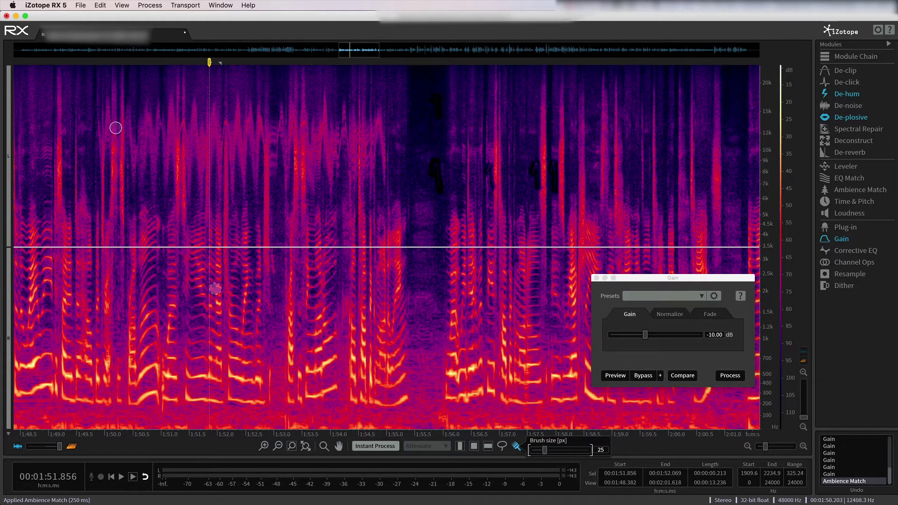
pyautogui.moveTo(131, 108)
pyautogui.mouseDown()
pyautogui.moveTo(134, 175)
pyautogui.moveTo(147, 104)
pyautogui.moveTo(154, 190)
pyautogui.moveTo(166, 107)
pyautogui.moveTo(168, 174)
pyautogui.mouseUp()
# Apply the -10 dB Gain cut to the brushed chirp and audition it from 1:49.545.
pyautogui.click(730, 376)
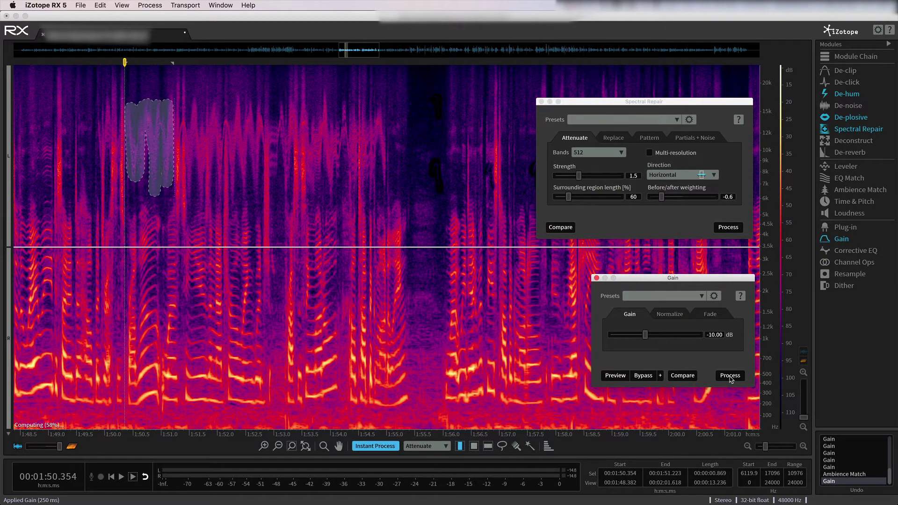
pyautogui.click(101, 166)
pyautogui.press('space')
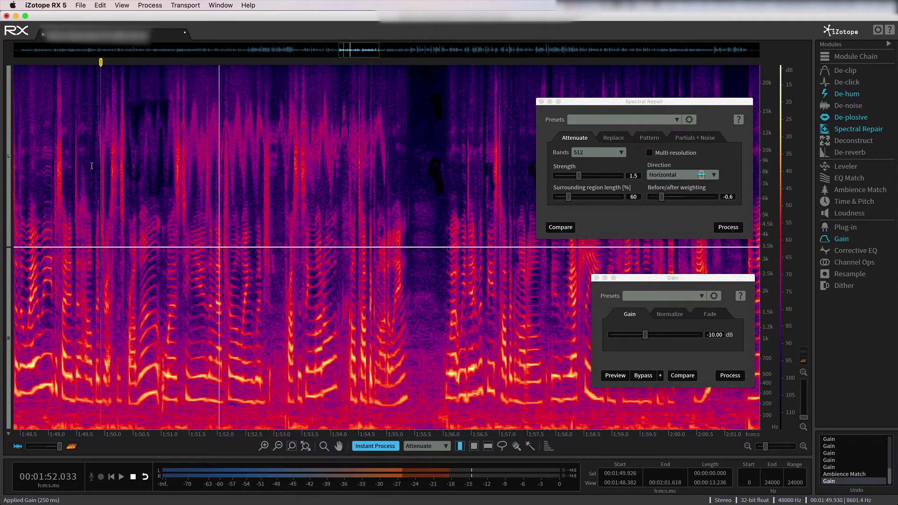
pyautogui.press('space')
pyautogui.click(79, 166)
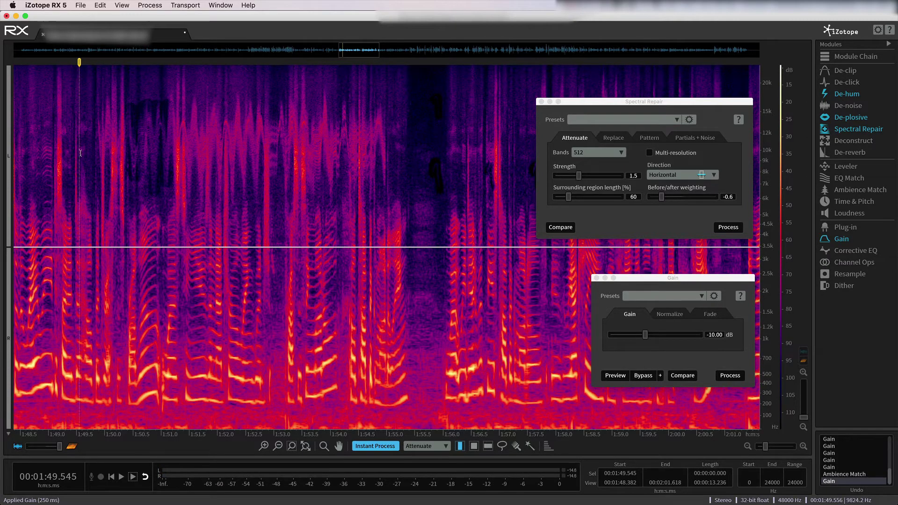
pyautogui.press('space')
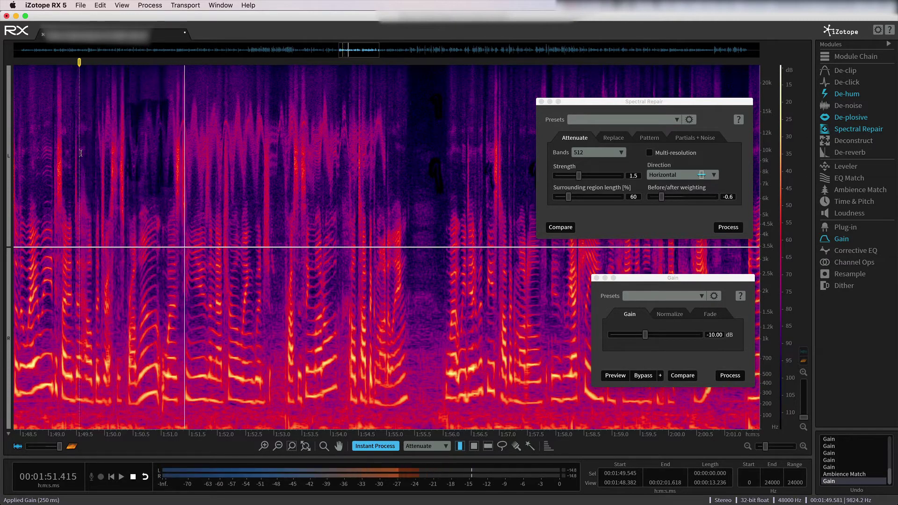
pyautogui.press('space')
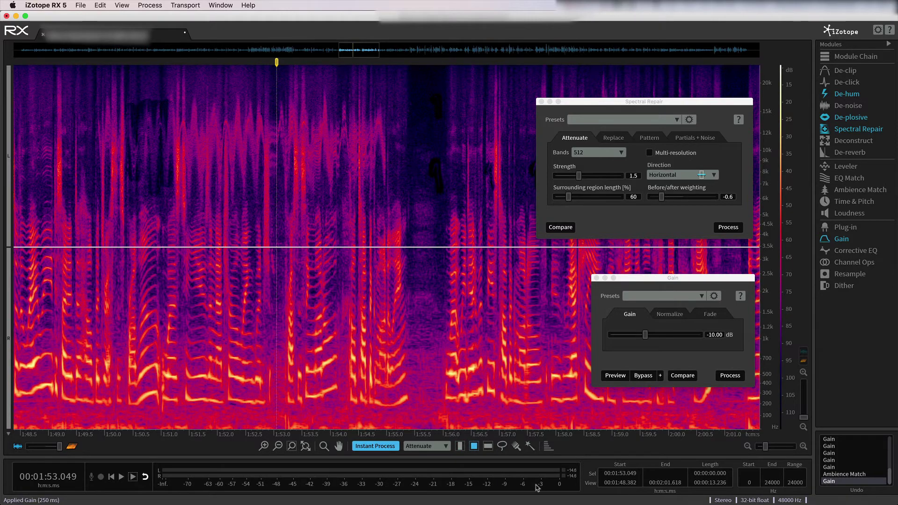
pyautogui.click(517, 447)
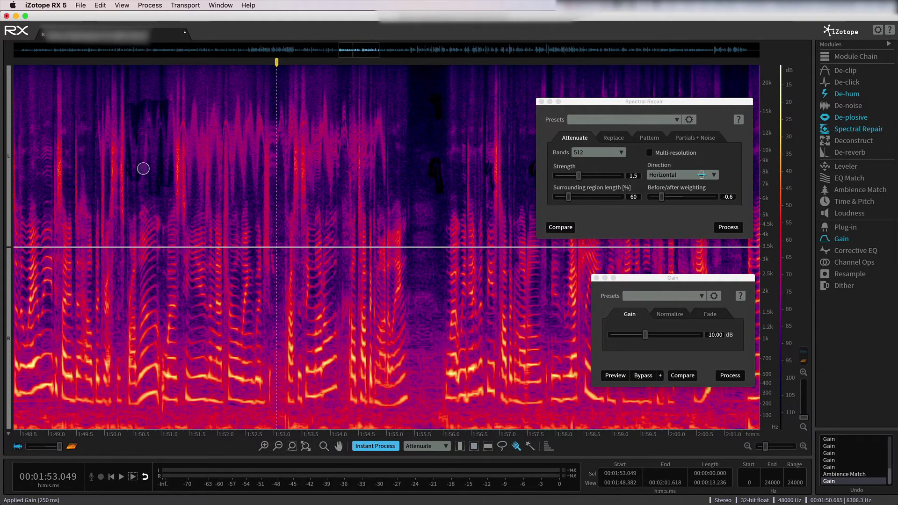
# Attenuate the small chirp near 1:50.6, compare via undo/redo, and play it back.
pyautogui.moveTo(144, 172)
pyautogui.mouseDown()
pyautogui.moveTo(146, 114)
pyautogui.moveTo(148, 183)
pyautogui.mouseUp()
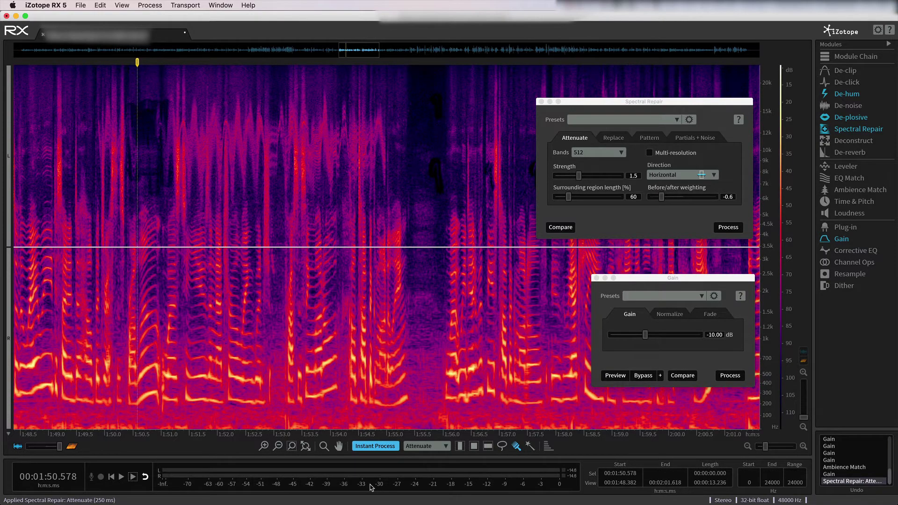
pyautogui.press('super+z')
pyautogui.press('super+shift+z')
pyautogui.press('r')
pyautogui.press('space')
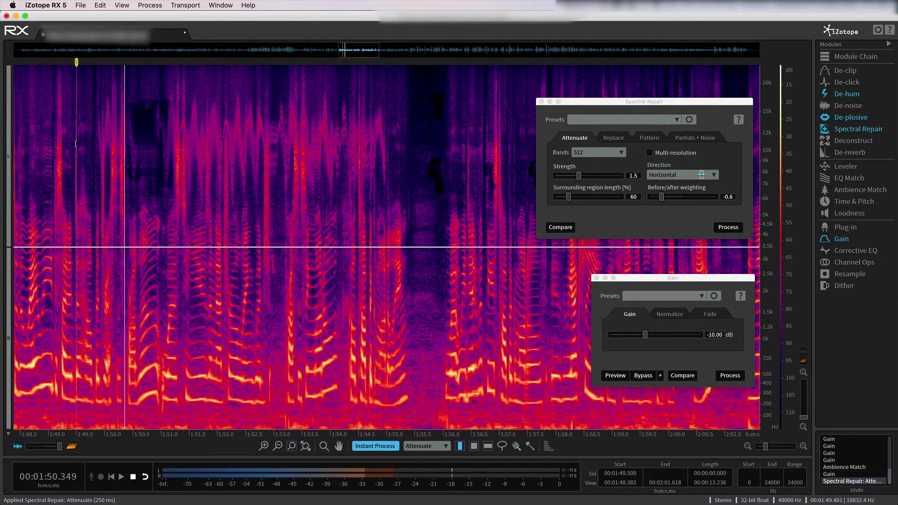
pyautogui.click(129, 136)
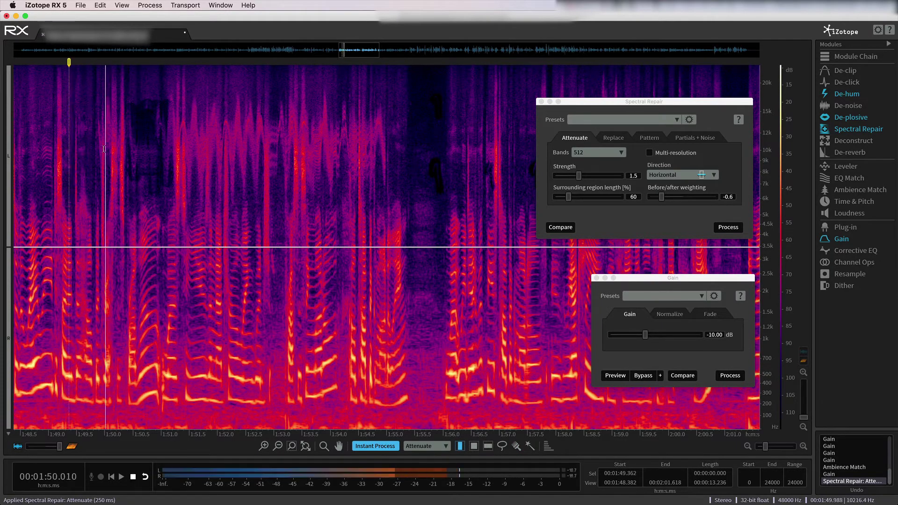
pyautogui.press('space')
# Attenuate the chirp boxed at 1:49.8–1:50.1, 8.7–17.6 kHz, and set Instant Process mode to Gain.
pyautogui.press('r')
pyautogui.moveTo(96, 96); pyautogui.dragTo(110, 163)
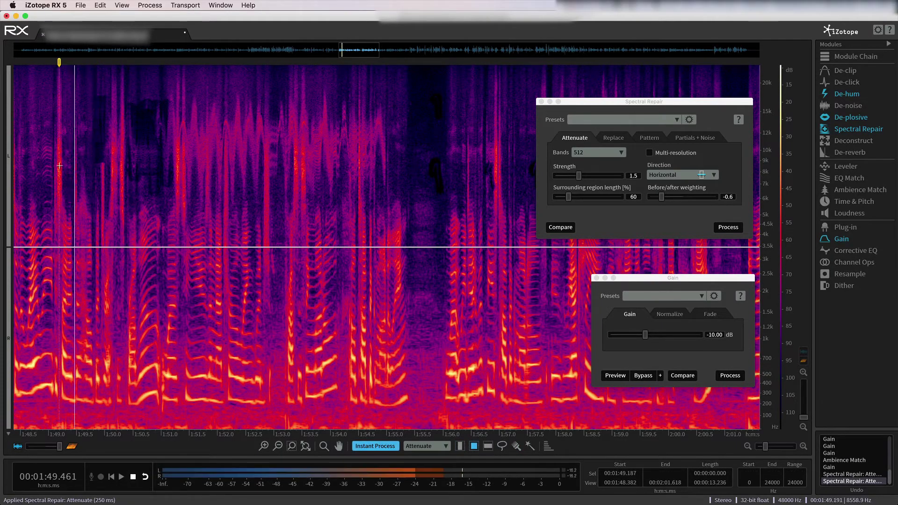
pyautogui.click(426, 445)
pyautogui.click(423, 496)
pyautogui.press('b')
pyautogui.click(106, 107)
pyautogui.press('r')
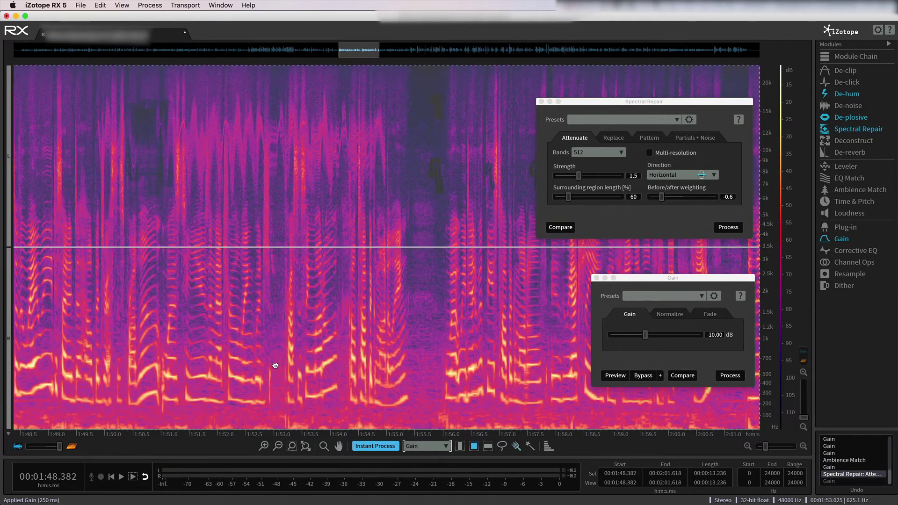
# Brush the faint chirp near 1:49.8 and preview the area.
pyautogui.click(274, 364)
pyautogui.moveTo(516, 445)
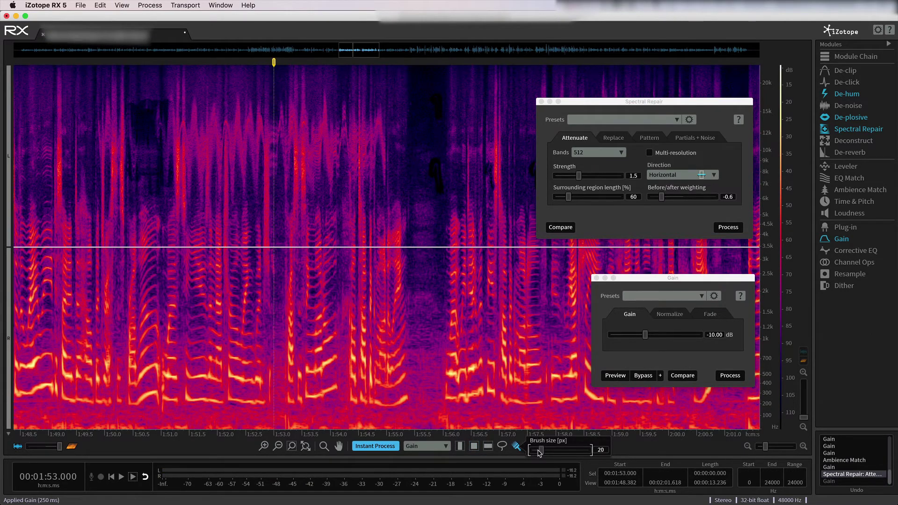
pyautogui.moveTo(97, 119); pyautogui.dragTo(99, 135)
pyautogui.press('space')
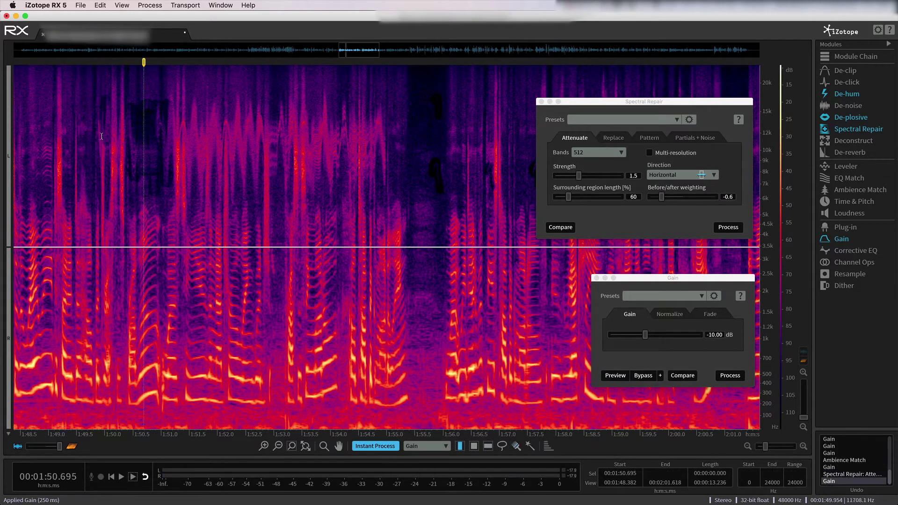
pyautogui.press('t')
pyautogui.click(113, 122)
pyautogui.press('space')
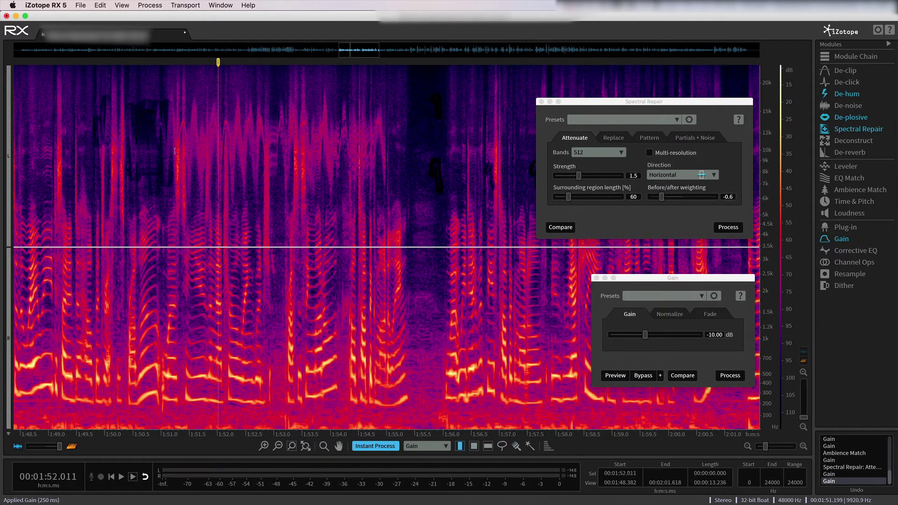
# Gain-cut the chirps near 1:51.4 and 1:51.54, then brush the chirp near 1:51.8.
pyautogui.moveTo(185, 128)
pyautogui.mouseDown()
pyautogui.moveTo(192, 190)
pyautogui.moveTo(193, 121)
pyautogui.moveTo(200, 165)
pyautogui.moveTo(186, 133)
pyautogui.mouseUp()
pyautogui.click(195, 131)
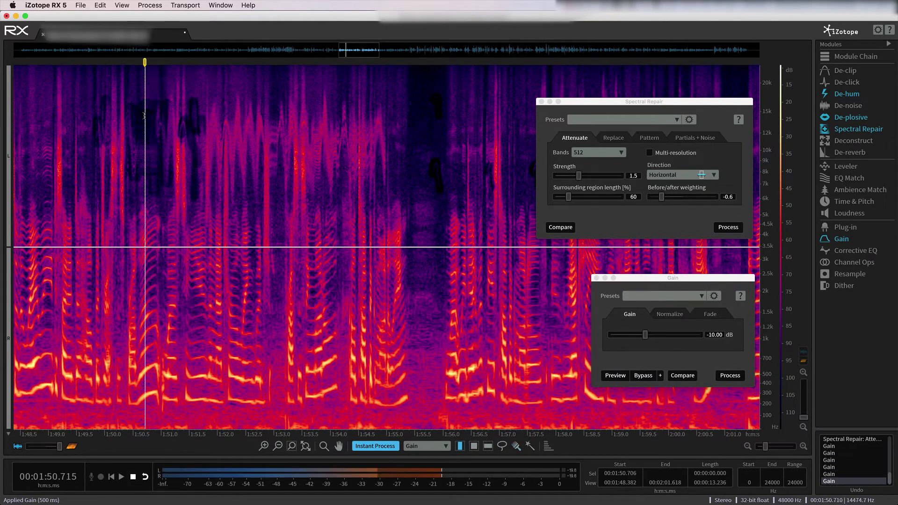
pyautogui.press('super+z')
pyautogui.press('super+z')
pyautogui.press('super+z')
pyautogui.press('space')
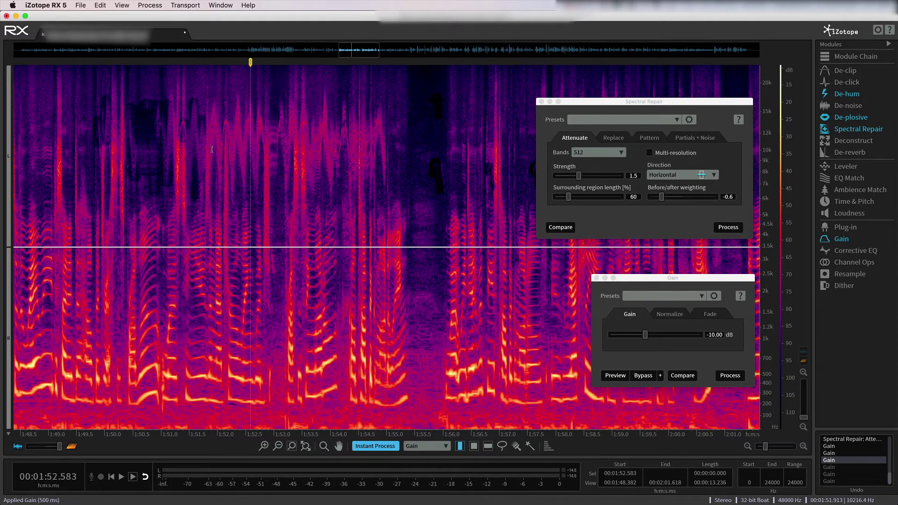
pyautogui.moveTo(214, 150)
pyautogui.mouseDown()
pyautogui.moveTo(213, 106)
pyautogui.moveTo(220, 197)
pyautogui.moveTo(226, 124)
pyautogui.moveTo(235, 192)
pyautogui.moveTo(234, 110)
pyautogui.moveTo(256, 160)
pyautogui.moveTo(256, 105)
pyautogui.moveTo(250, 126)
pyautogui.mouseUp()
# Turn Instant Process off and brush the two-lobed chirp around 1:51.3–1:52.2.
pyautogui.click(391, 447)
pyautogui.press('space')
pyautogui.click(228, 123)
pyautogui.press('super+z')
pyautogui.press('super+z')
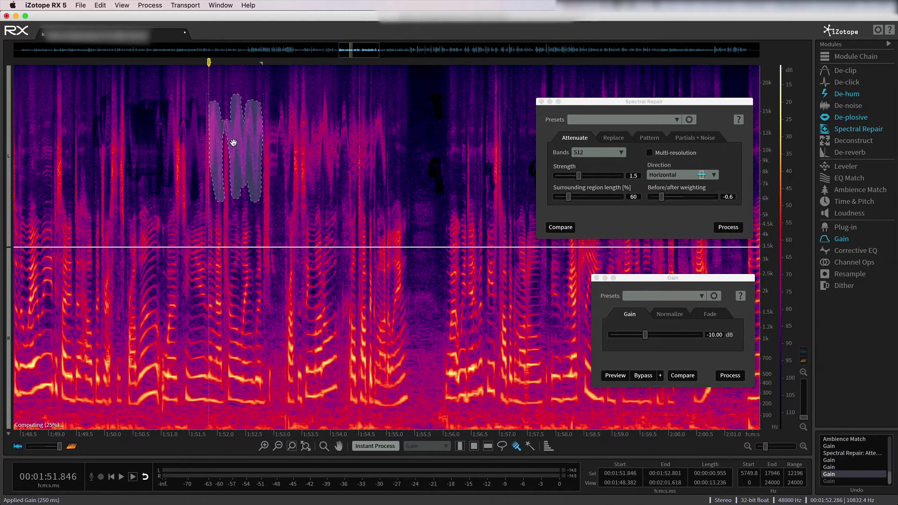
pyautogui.moveTo(182, 124)
pyautogui.mouseDown()
pyautogui.moveTo(196, 176)
pyautogui.moveTo(193, 108)
pyautogui.moveTo(201, 175)
pyautogui.moveTo(210, 98)
pyautogui.moveTo(218, 184)
pyautogui.moveTo(222, 126)
pyautogui.moveTo(232, 132)
pyautogui.moveTo(235, 198)
pyautogui.moveTo(238, 101)
pyautogui.moveTo(244, 157)
pyautogui.moveTo(251, 117)
pyautogui.moveTo(252, 194)
pyautogui.moveTo(257, 116)
pyautogui.moveTo(260, 143)
pyautogui.mouseUp()
# Cut the brushed chirps with Gain at -4 dB instead of -10 dB and play back.
pyautogui.click(730, 375)
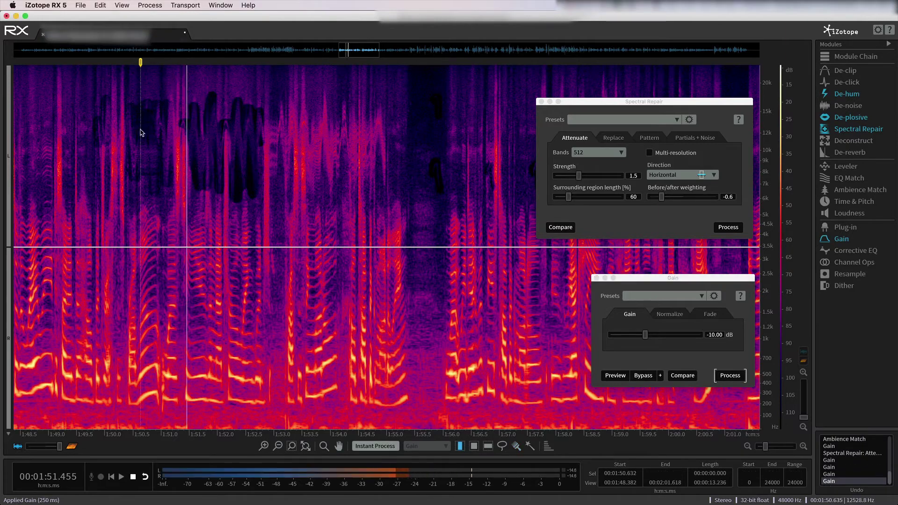
pyautogui.press('super+z')
pyautogui.moveTo(645, 334); pyautogui.dragTo(651, 335)
pyautogui.click(730, 377)
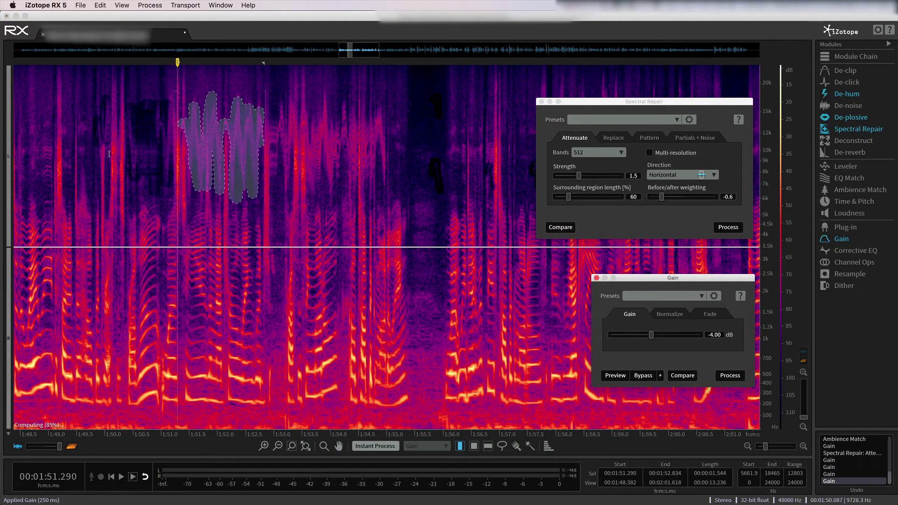
pyautogui.click(178, 140)
pyautogui.press('space')
# Brush the next chirps from about 1:53 to 1:54.7 into one selection.
pyautogui.press('b')
pyautogui.moveTo(274, 171)
pyautogui.mouseDown()
pyautogui.moveTo(282, 112)
pyautogui.moveTo(287, 188)
pyautogui.moveTo(291, 93)
pyautogui.mouseUp()
pyautogui.moveTo(304, 125); pyautogui.dragTo(302, 95)
pyautogui.moveTo(316, 140)
pyautogui.mouseDown()
pyautogui.moveTo(311, 171)
pyautogui.moveTo(325, 93)
pyautogui.moveTo(331, 196)
pyautogui.moveTo(329, 143)
pyautogui.moveTo(334, 165)
pyautogui.moveTo(344, 107)
pyautogui.moveTo(350, 180)
pyautogui.moveTo(353, 147)
pyautogui.mouseUp()
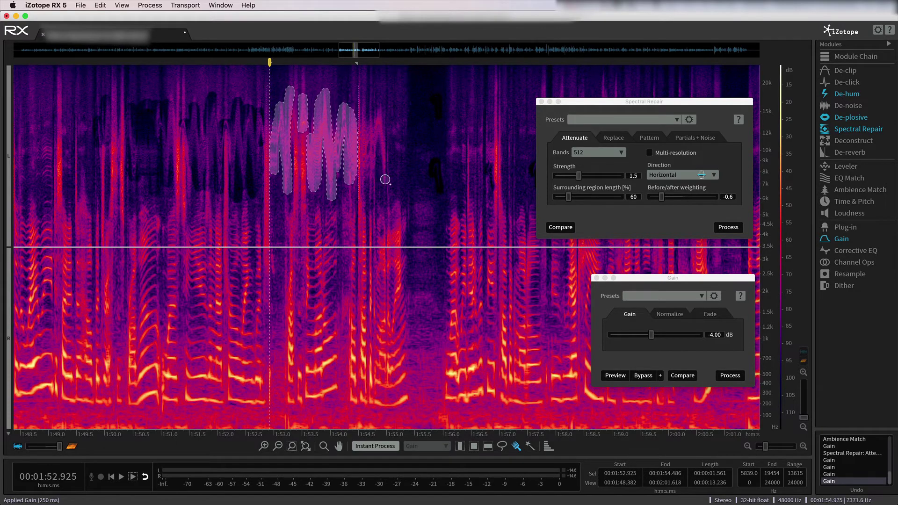
pyautogui.moveTo(385, 179)
pyautogui.mouseDown()
pyautogui.moveTo(379, 116)
pyautogui.moveTo(376, 180)
pyautogui.moveTo(372, 174)
pyautogui.mouseUp()
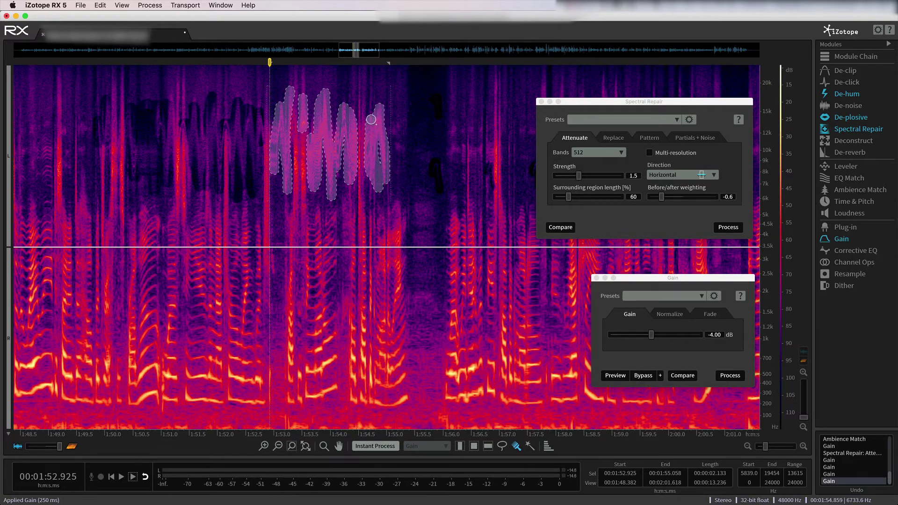
pyautogui.moveTo(372, 118); pyautogui.dragTo(378, 103)
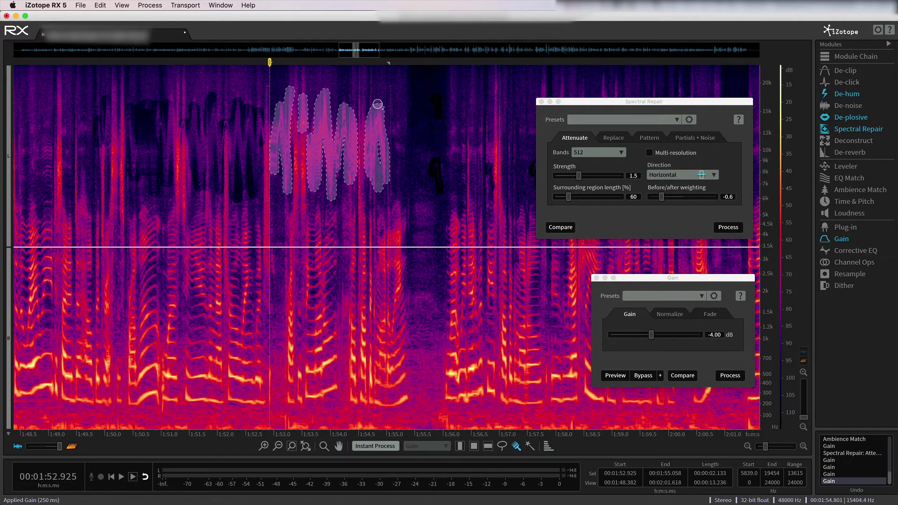
# Apply the -4 dB Gain cut to the painted chirps and audition from about 1:49.4.
pyautogui.click(52, 163)
pyautogui.press('space')
pyautogui.press('space')
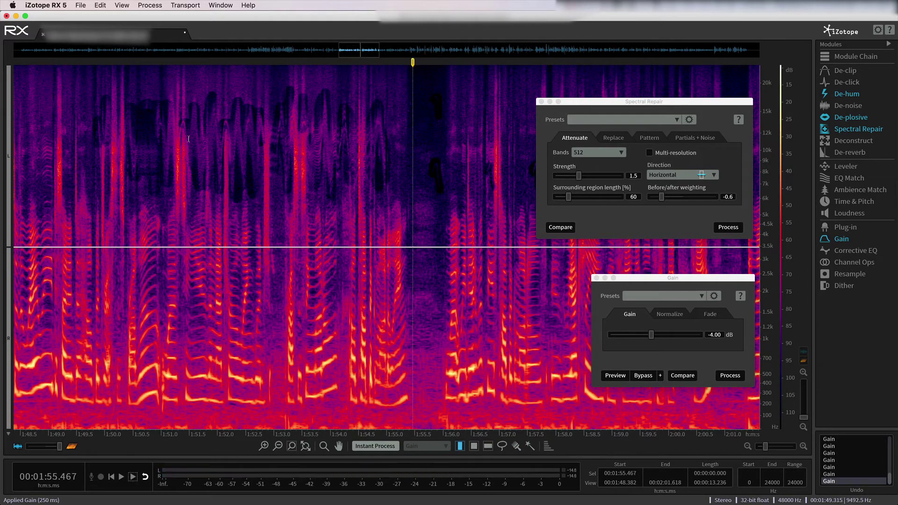
pyautogui.click(730, 376)
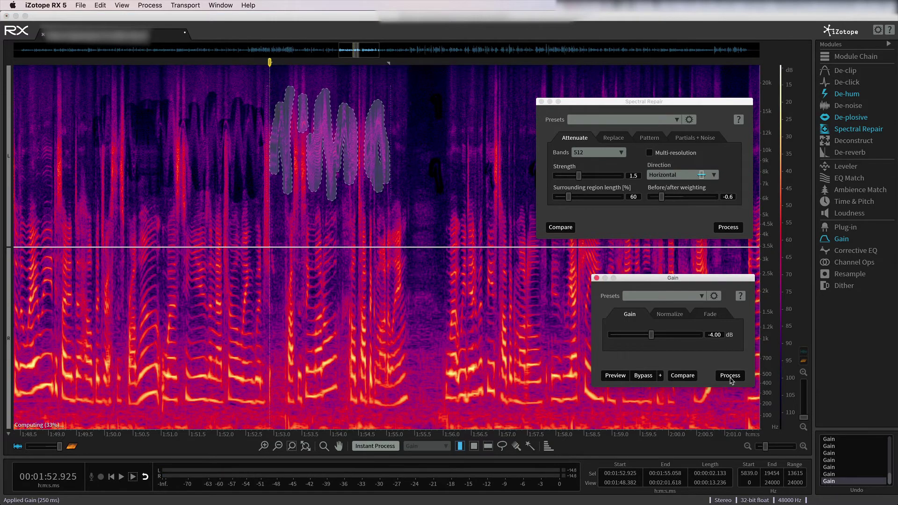
pyautogui.click(71, 156)
pyautogui.press('space')
pyautogui.press('space')
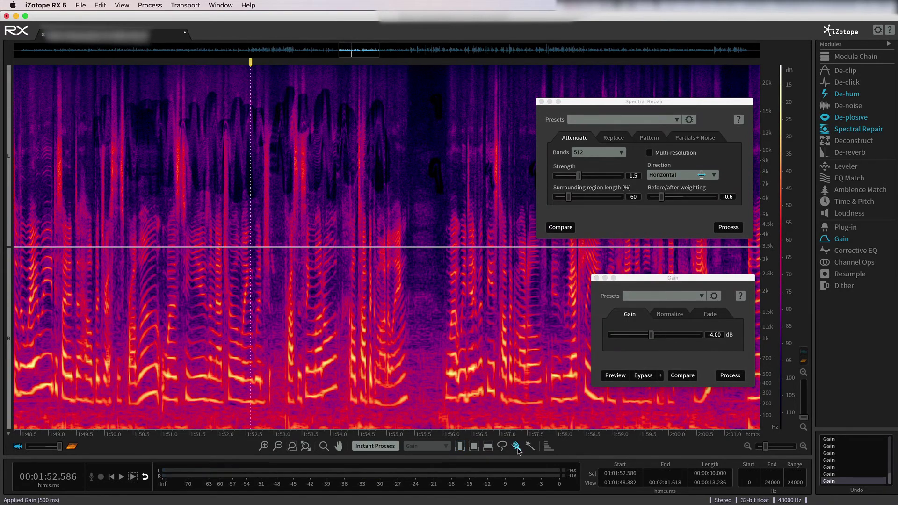
# Gain-cut the small leftover chirp near 1:51.3 and play back from around 1:50.
pyautogui.moveTo(517, 449)
pyautogui.moveTo(178, 145); pyautogui.dragTo(178, 136)
pyautogui.click(730, 375)
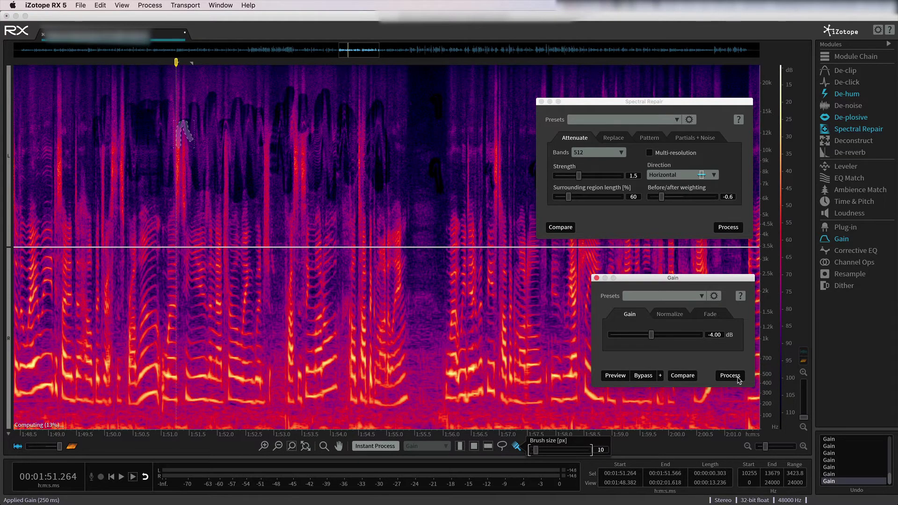
pyautogui.press('t')
pyautogui.click(113, 149)
pyautogui.press('space')
pyautogui.click(148, 149)
pyautogui.press('space')
# Select the chirp near 1:51.1 between 7 and 14.5 kHz and replay from 1:48.8.
pyautogui.press('r')
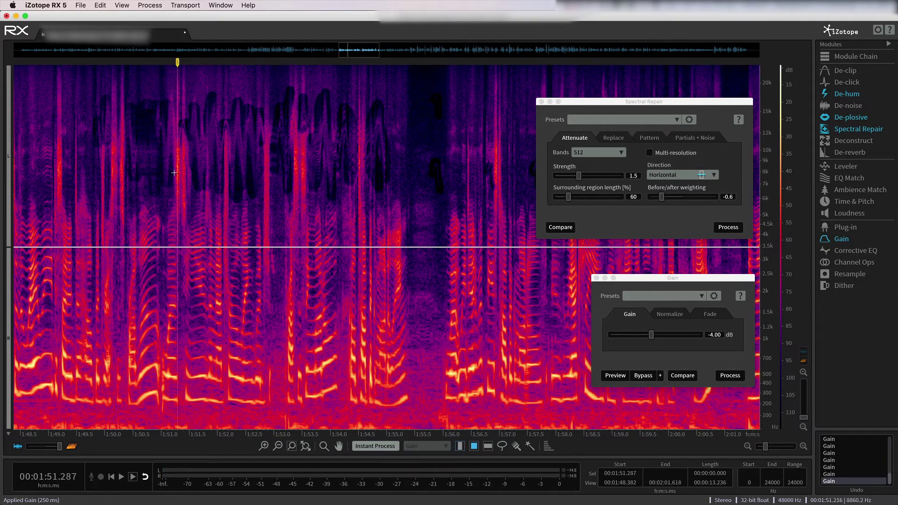
pyautogui.moveTo(173, 179); pyautogui.dragTo(167, 115)
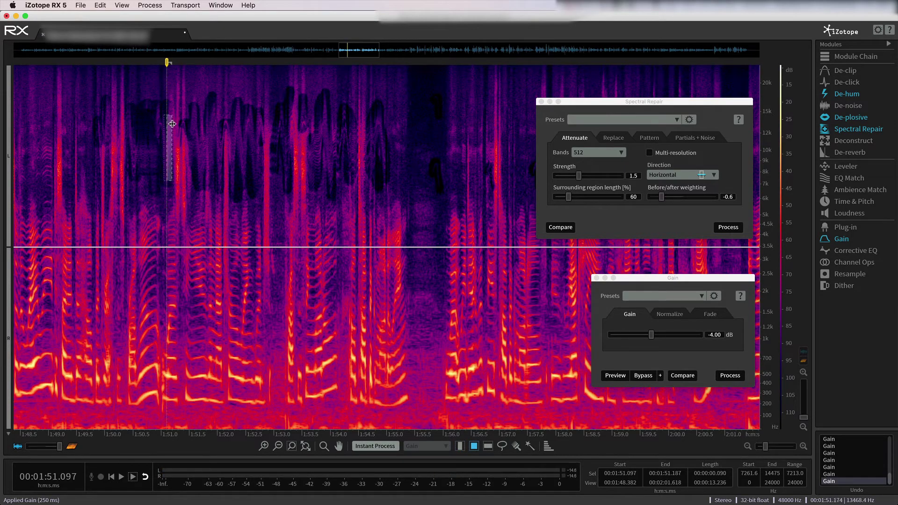
pyautogui.press('t')
pyautogui.click(41, 124)
pyautogui.press('space')
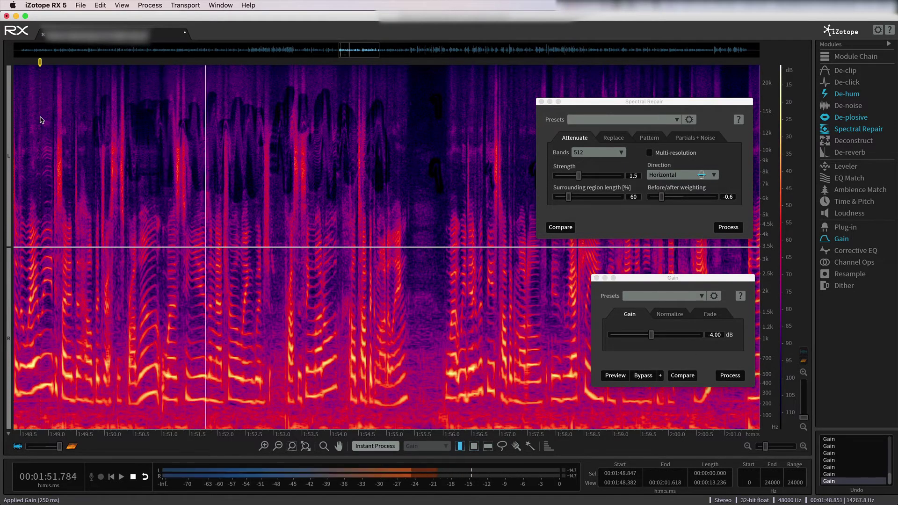
pyautogui.press('space')
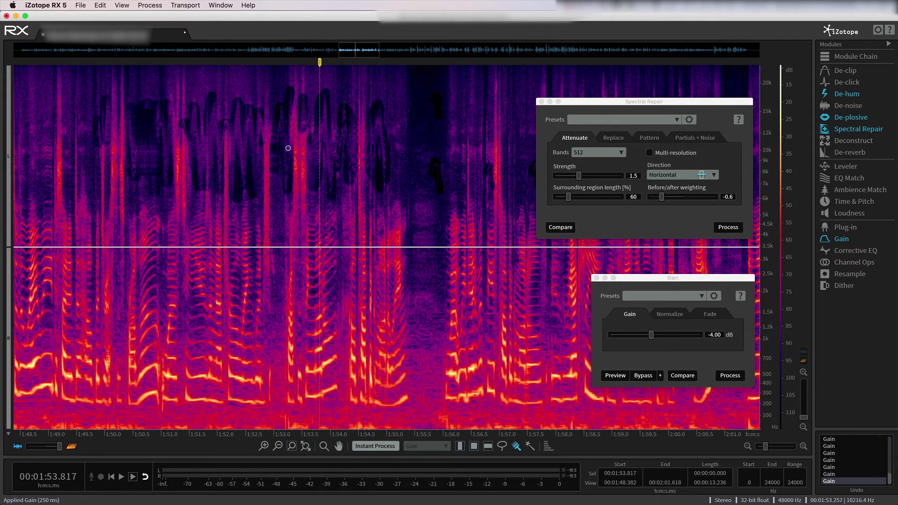
# Paint the chirp trace near 1:53.2 and listen from 1:52.2.
pyautogui.moveTo(287, 150); pyautogui.dragTo(290, 108)
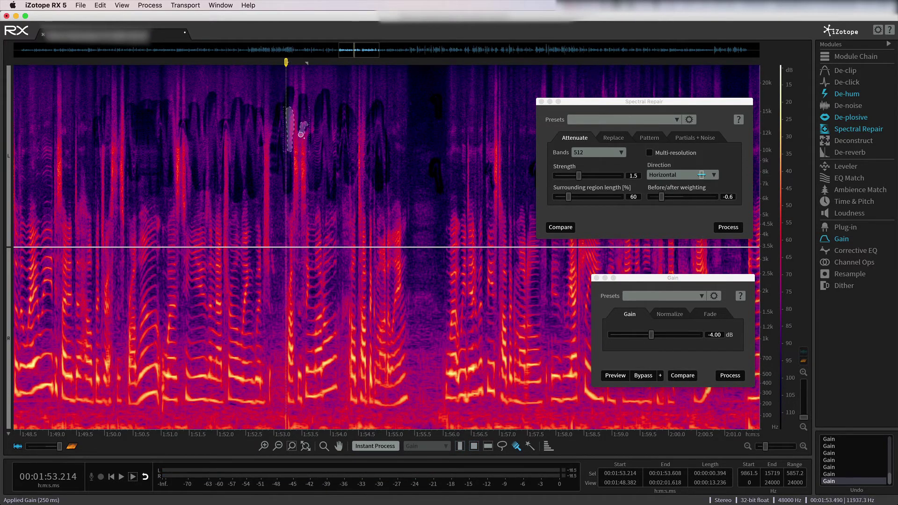
pyautogui.click(227, 128)
pyautogui.press('space')
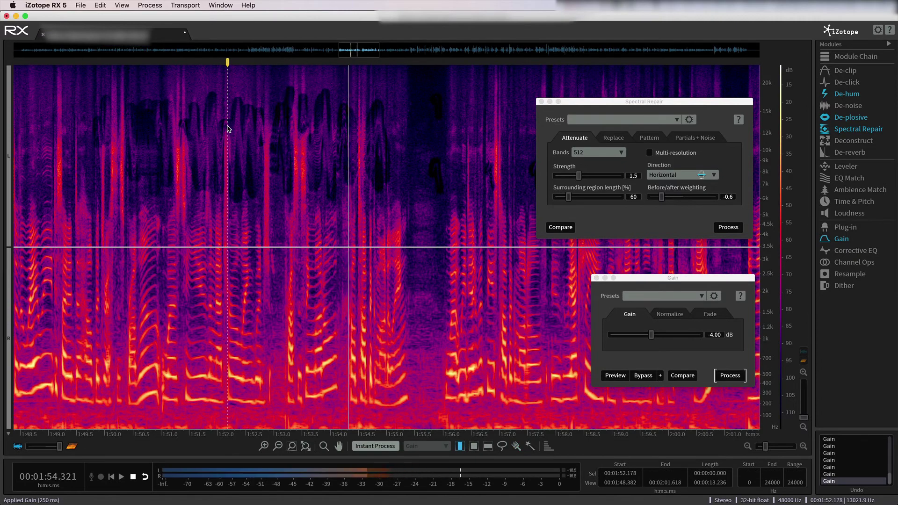
pyautogui.press('space')
pyautogui.press('space')
pyautogui.press('space')
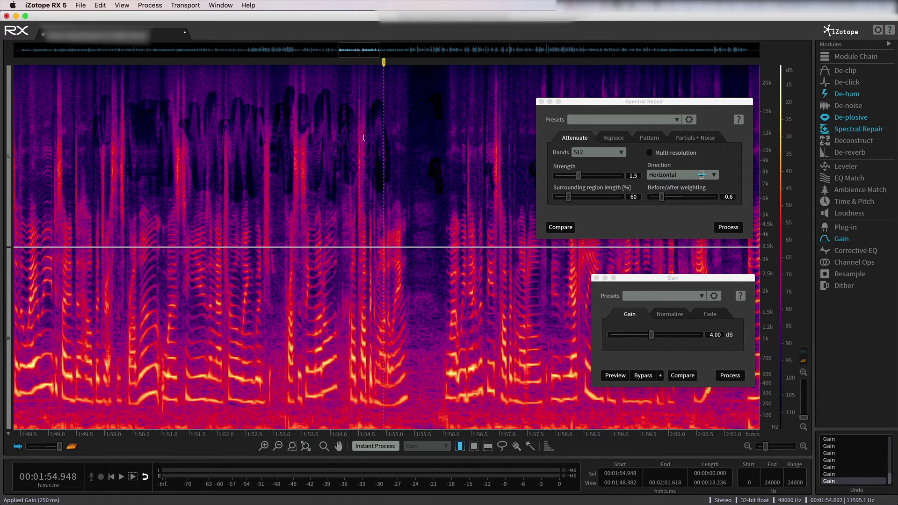
# Paint the chirp at 1:54.6, 8.7–17 kHz, apply the Gain cut and play it back.
pyautogui.click(364, 165)
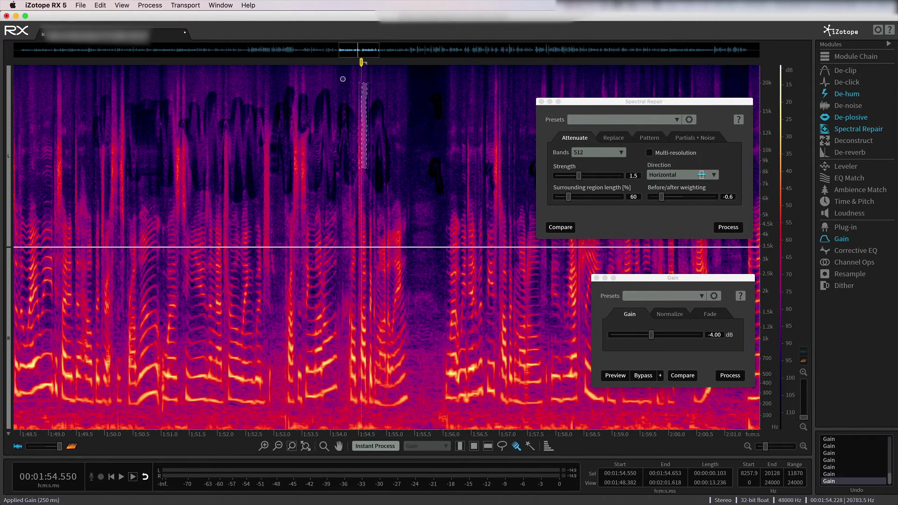
pyautogui.click(336, 84)
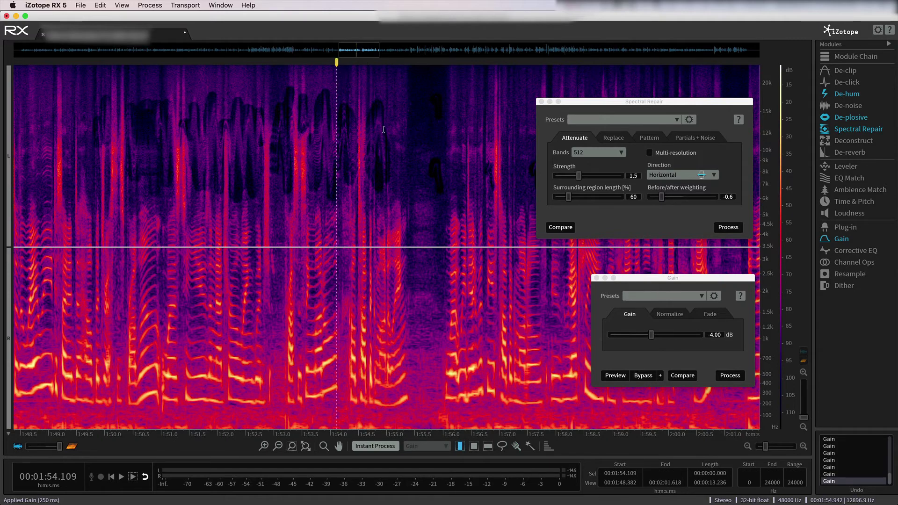
pyautogui.moveTo(361, 98); pyautogui.dragTo(368, 164)
pyautogui.click(728, 374)
pyautogui.press('space')
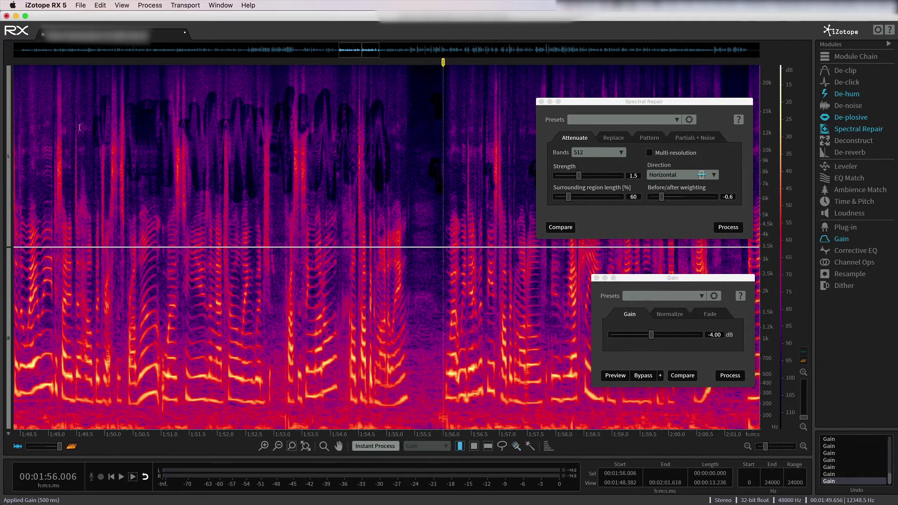
# Play back from about 1:49, then mark the chirp trace near 1:52.1 around 13 kHz.
pyautogui.click(47, 130)
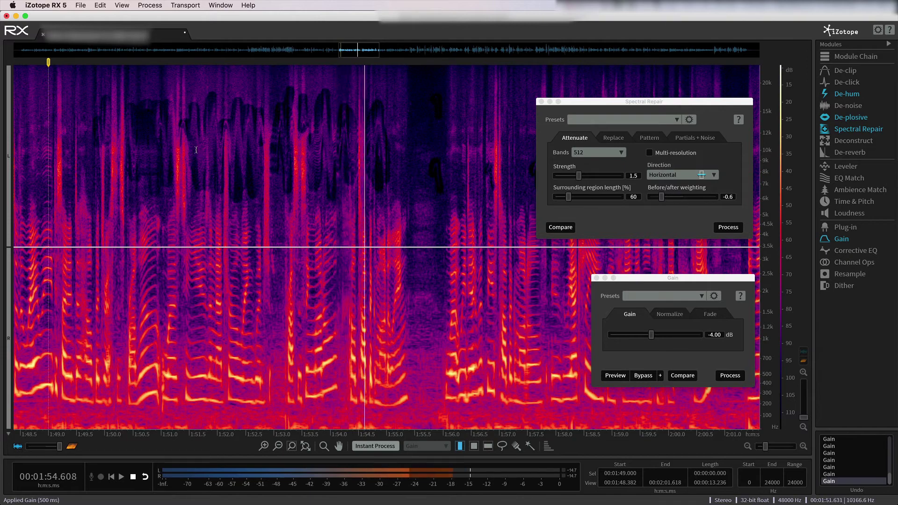
pyautogui.press('space')
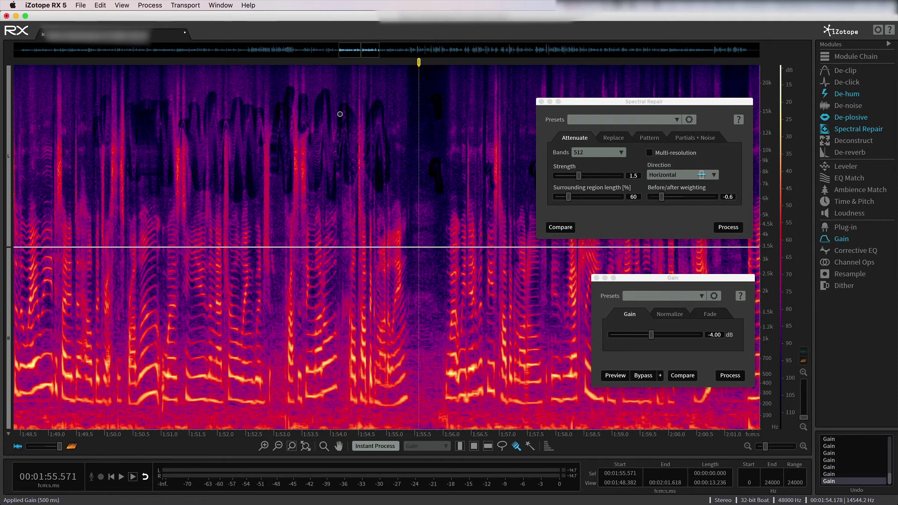
pyautogui.click(226, 122)
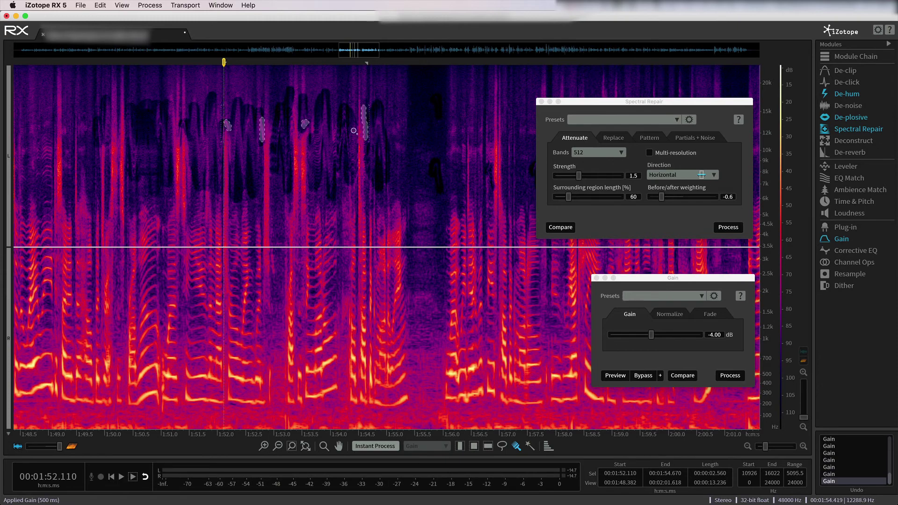
# Add chirp traces near 1:53.9 and 1:53.2, apply the -4 dB Gain cut, and play from 1:49.2.
pyautogui.moveTo(332, 124)
pyautogui.mouseDown()
pyautogui.moveTo(332, 148)
pyautogui.moveTo(334, 124)
pyautogui.mouseUp()
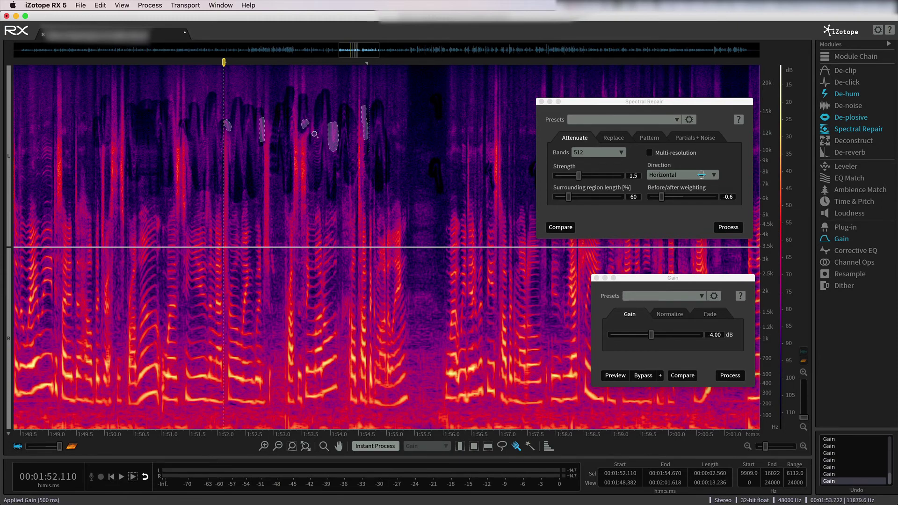
pyautogui.moveTo(314, 132); pyautogui.dragTo(314, 111)
pyautogui.press('r')
pyautogui.click(58, 113)
pyautogui.press('space')
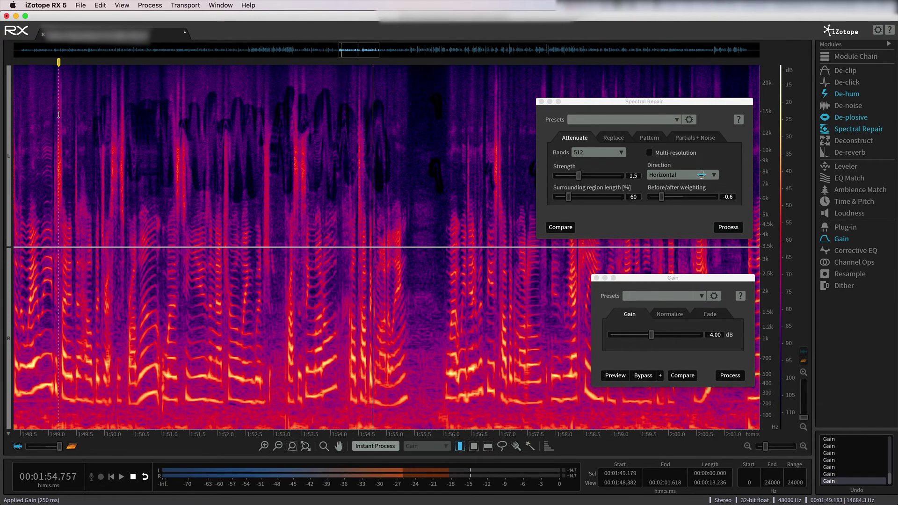
pyautogui.click(518, 370)
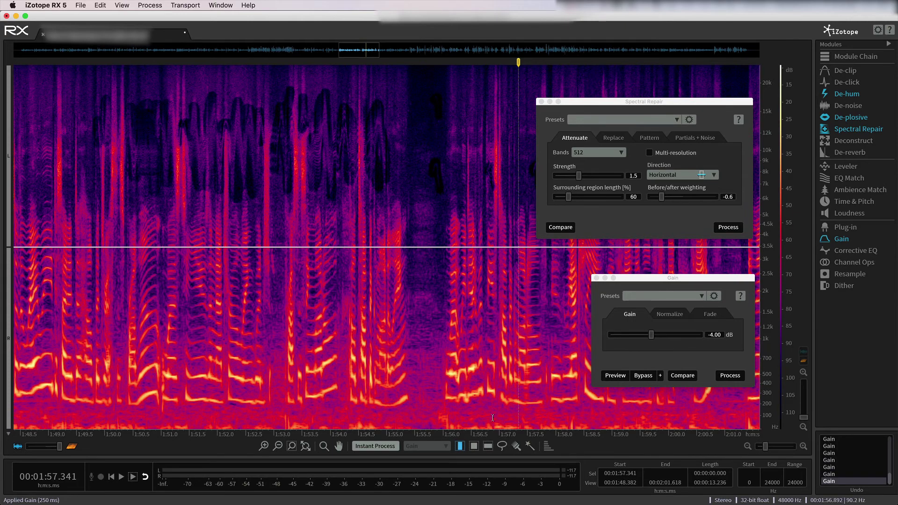
# Cut the rumble below 142 Hz from 1:56.0 to 1:58.4 by 4 dB, then play back from 1:49.6.
pyautogui.moveTo(444, 412); pyautogui.dragTo(575, 435)
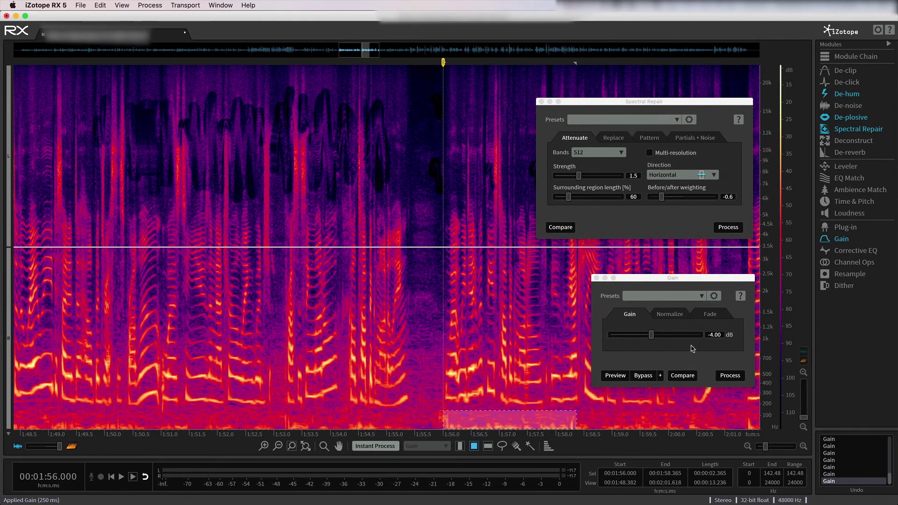
pyautogui.click(728, 375)
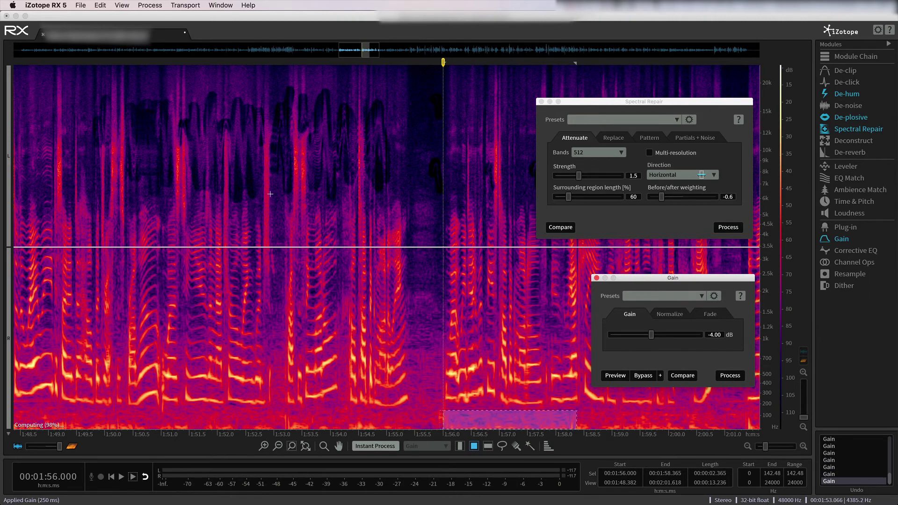
pyautogui.click(84, 149)
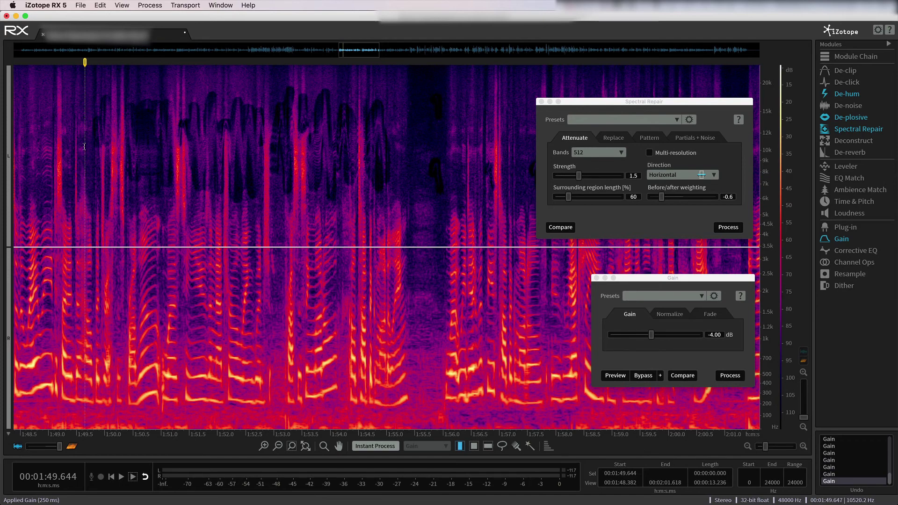
pyautogui.press('space')
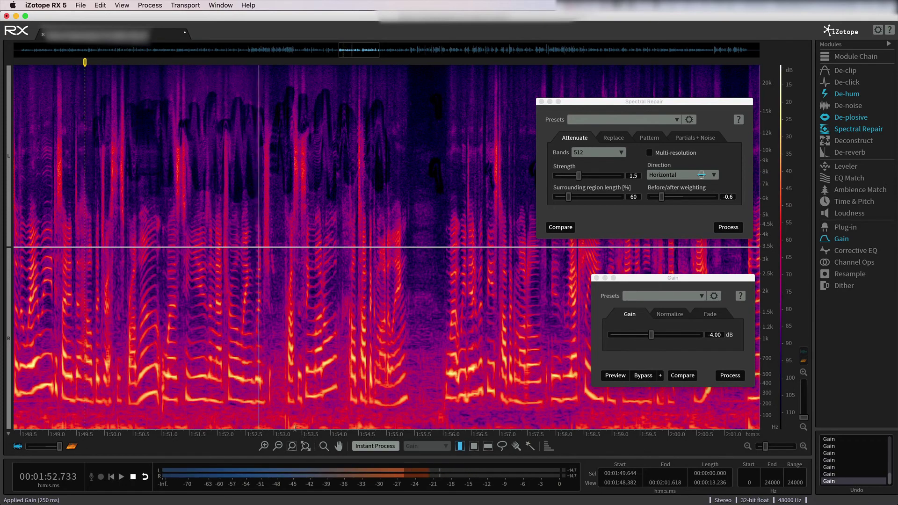
pyautogui.press('r')
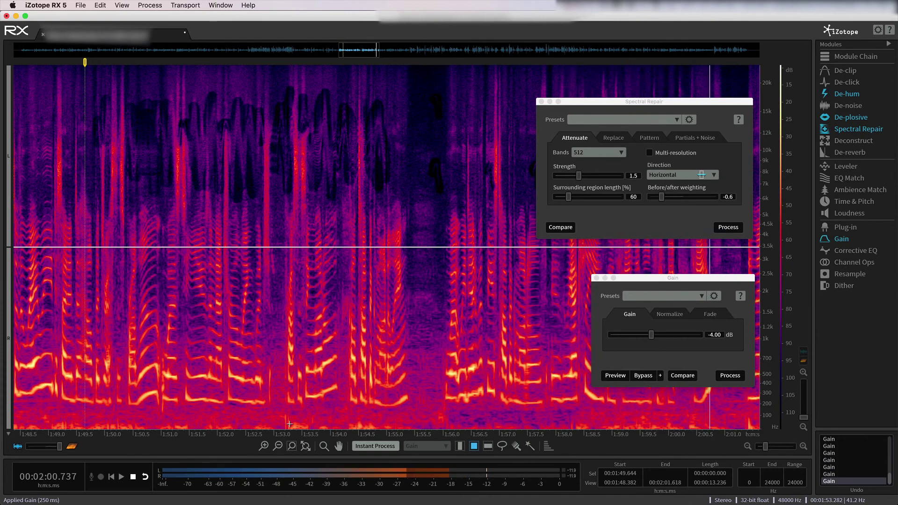
# Select the rumble under 62 Hz at 1:48.3–1:51.9 and 1:53.1–1:54.9.
pyautogui.press('space')
pyautogui.hscroll(-3, 100, 433)
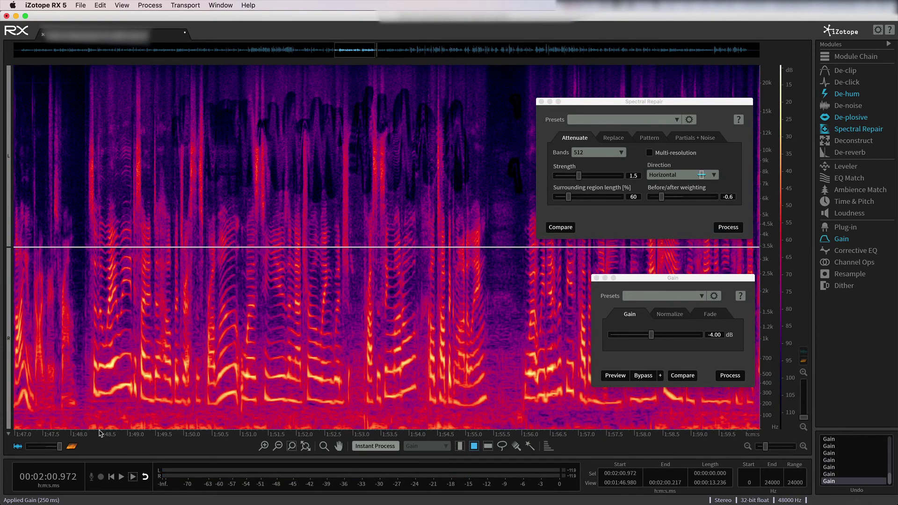
pyautogui.moveTo(86, 421); pyautogui.dragTo(290, 429)
pyautogui.moveTo(365, 415); pyautogui.dragTo(460, 448)
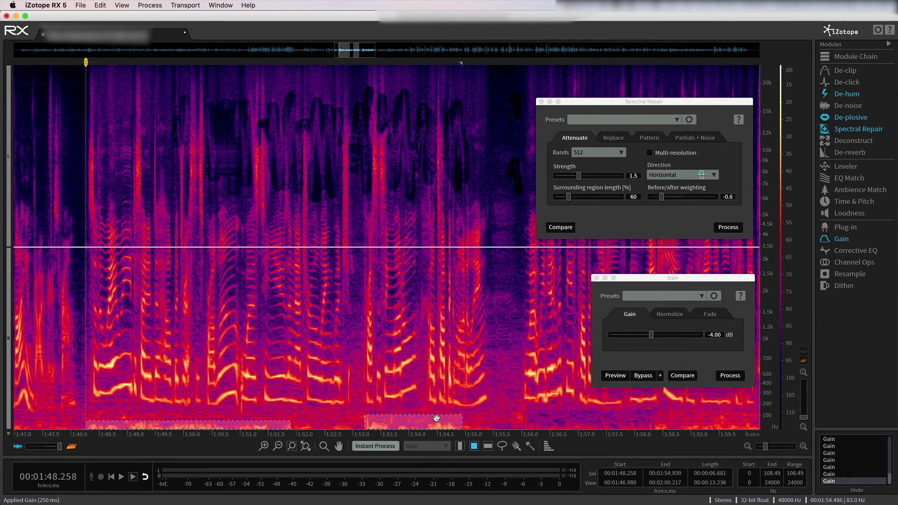
pyautogui.moveTo(437, 418); pyautogui.dragTo(436, 422)
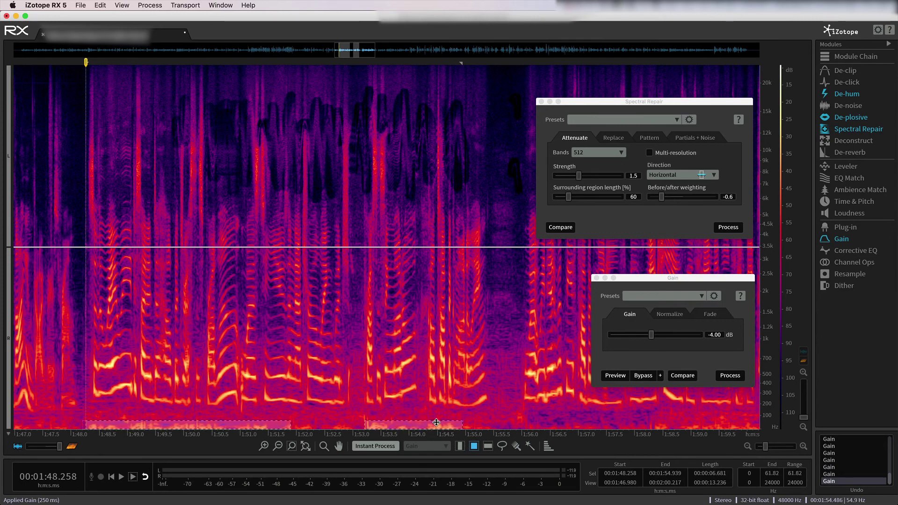
# Apply the -4 dB Gain cut twice to both boxes, then deselect near 1:48.1.
pyautogui.click(742, 377)
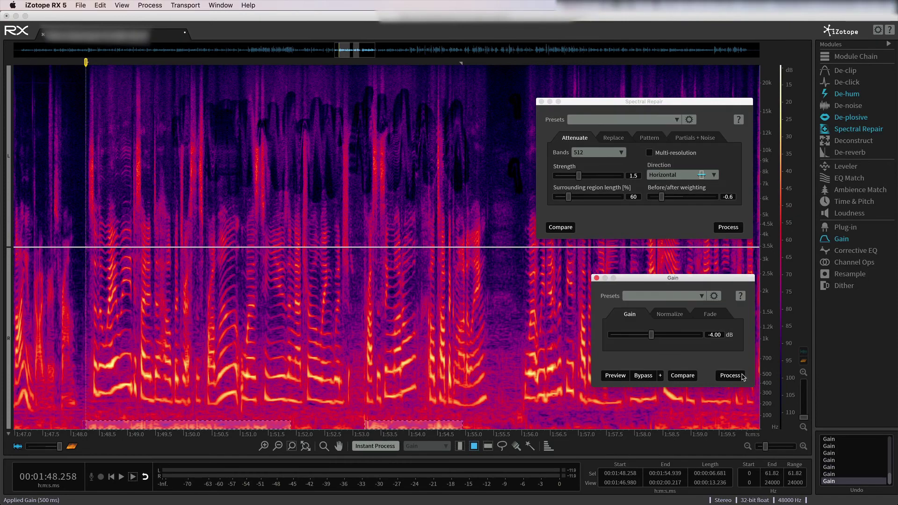
pyautogui.click(743, 377)
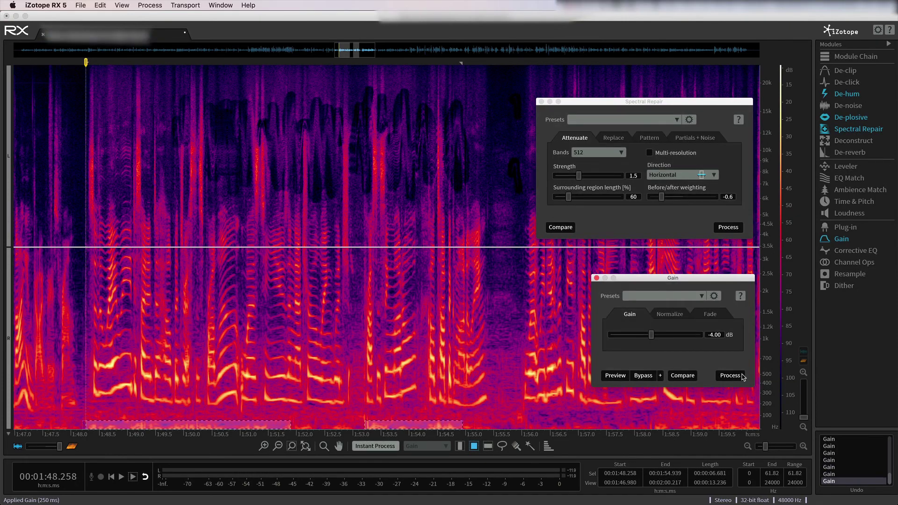
pyautogui.click(75, 158)
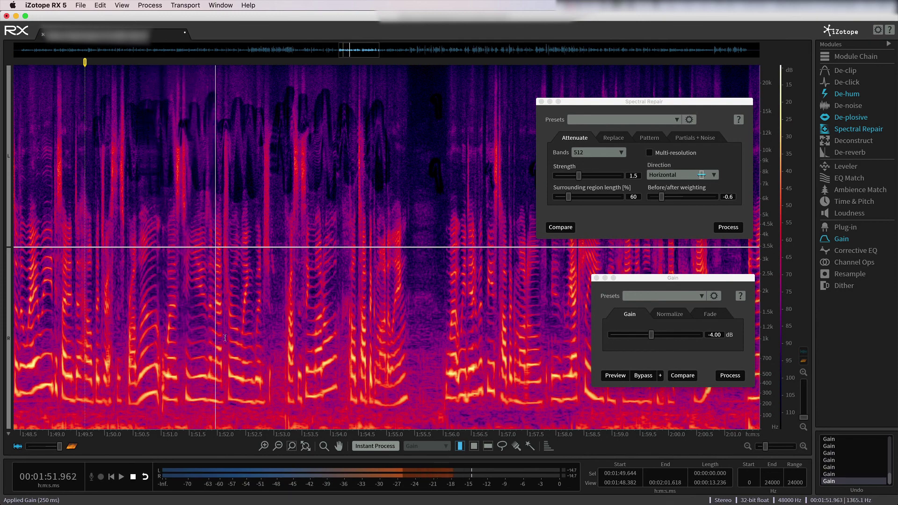
pyautogui.press('r')
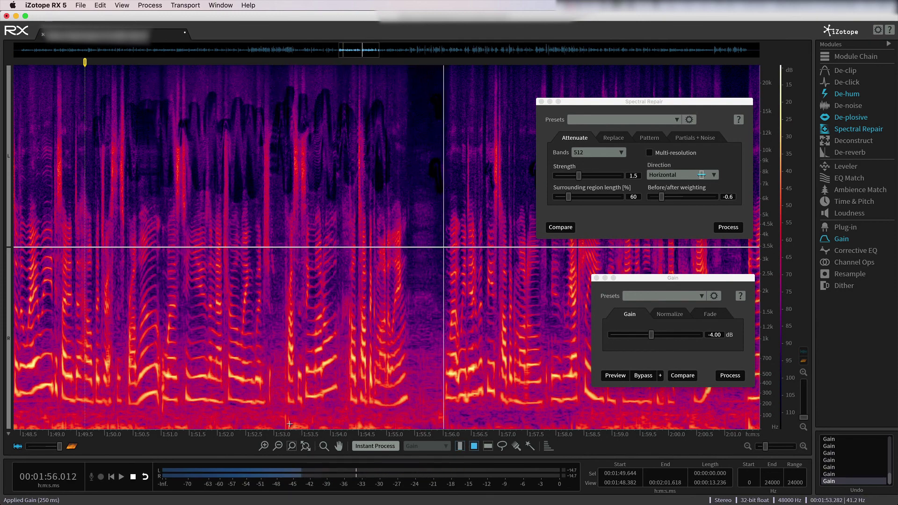